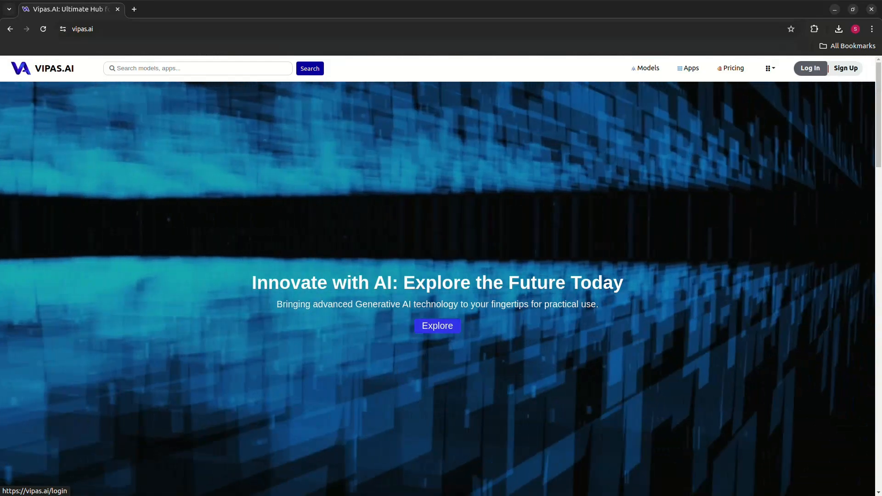
Log in to the site with the username demo-user and the account password.
left_click(811, 68)
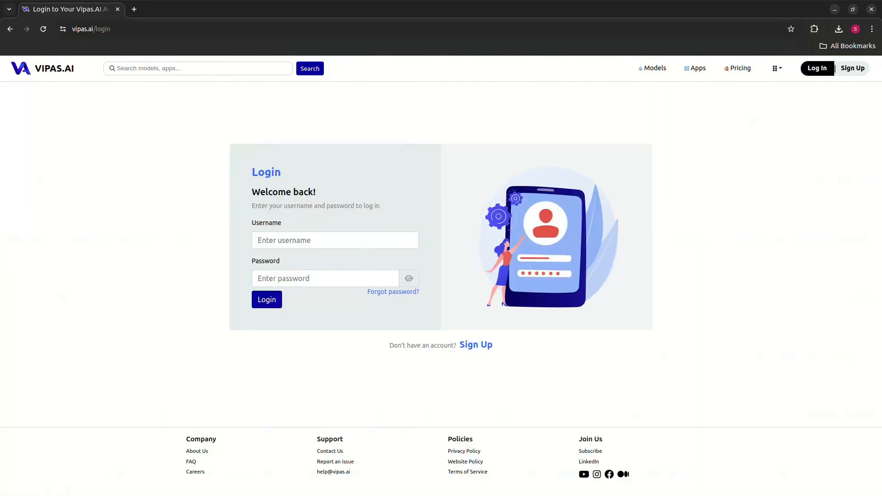
left_click(335, 240)
type("demo")
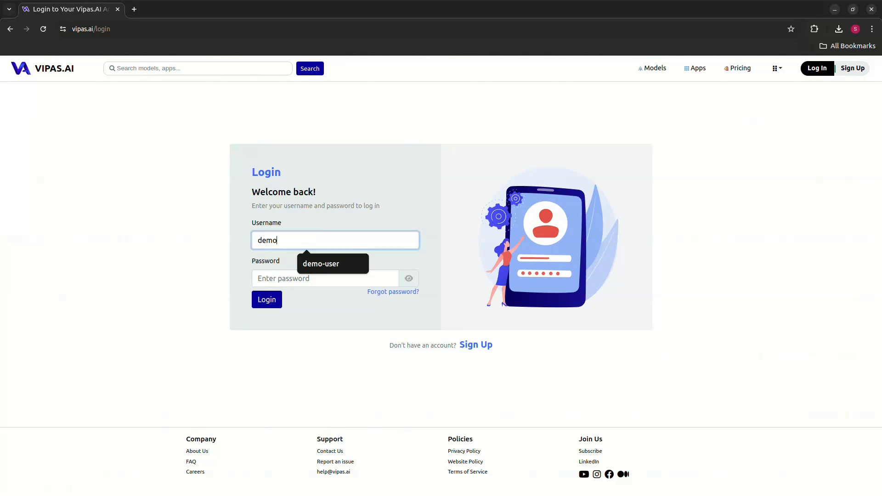
key("Down")
key("Return")
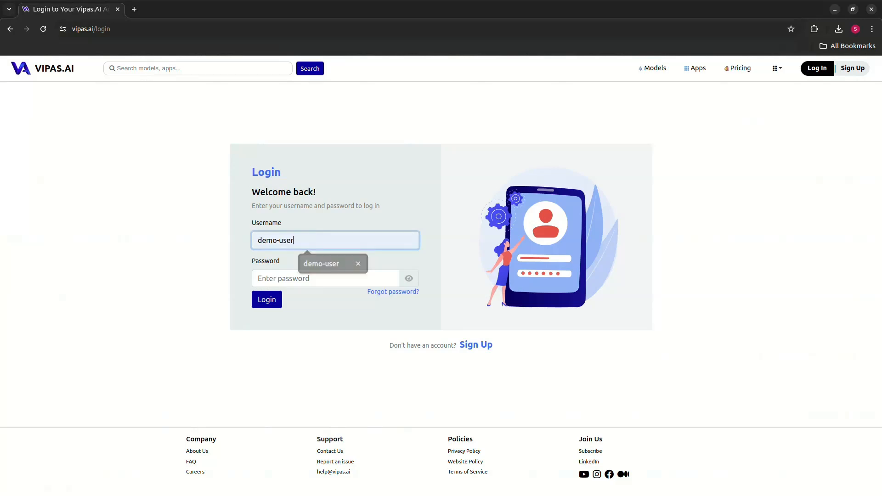
left_click(325, 278)
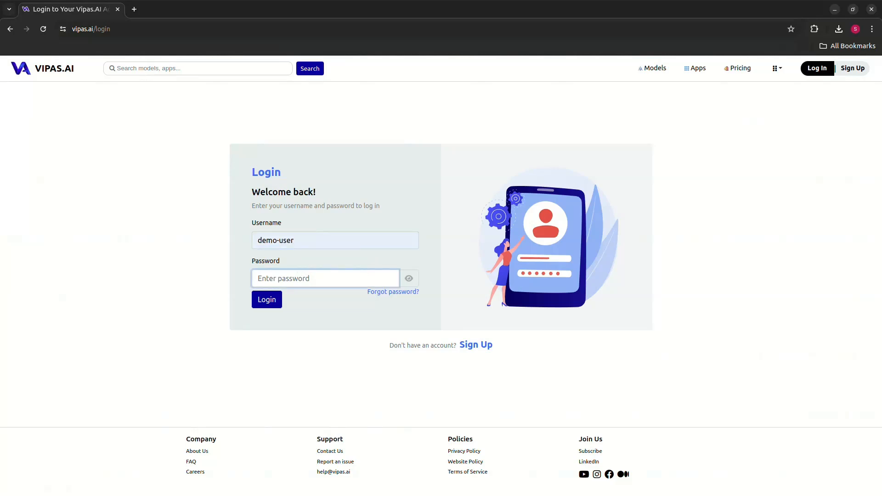
type("•••••••••")
key("Return")
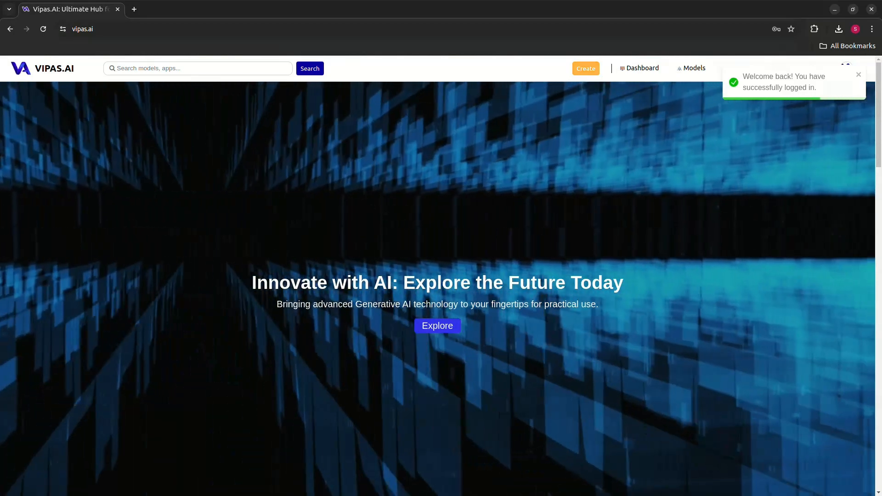
Start creating a new project named Detect-Anything and set its type to Model.
left_click(586, 69)
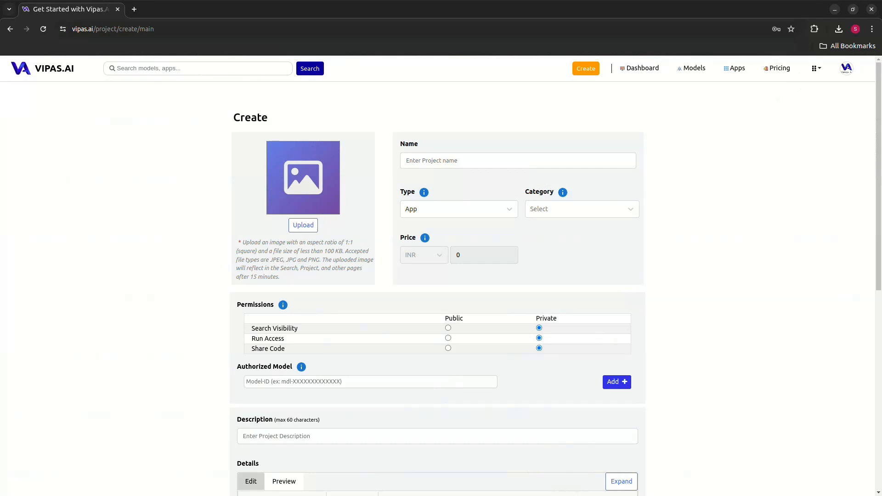
left_click(455, 161)
type("De")
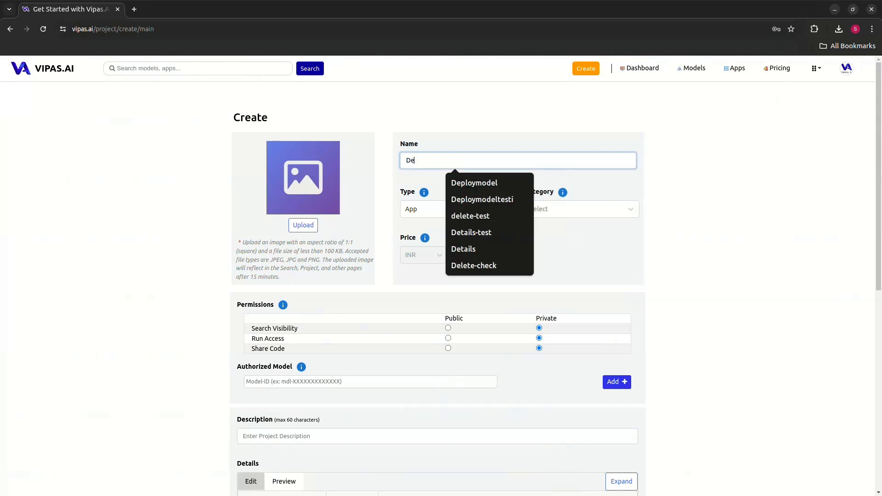
type("tect-Anything")
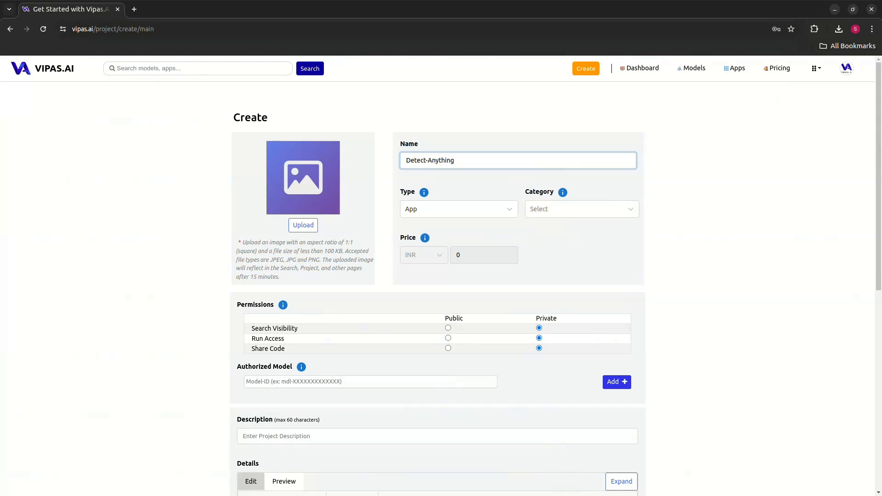
mouse_move(423, 192)
left_click(459, 209)
left_click(458, 232)
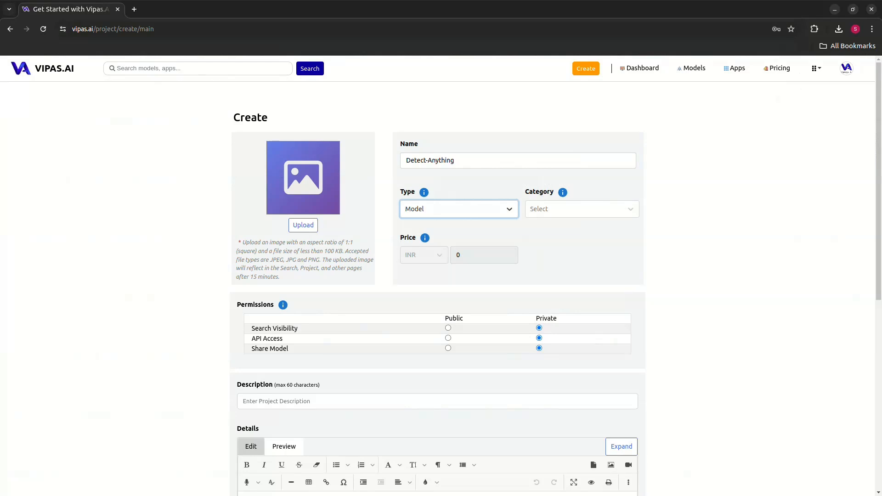
Set the project's category to Object Detection.
mouse_move(563, 192)
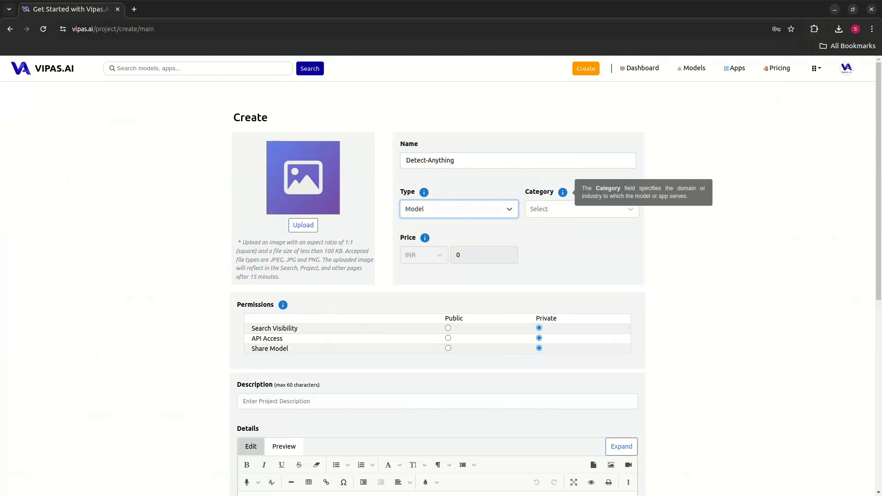
left_click(582, 209)
scroll(580, 290, "down", 3)
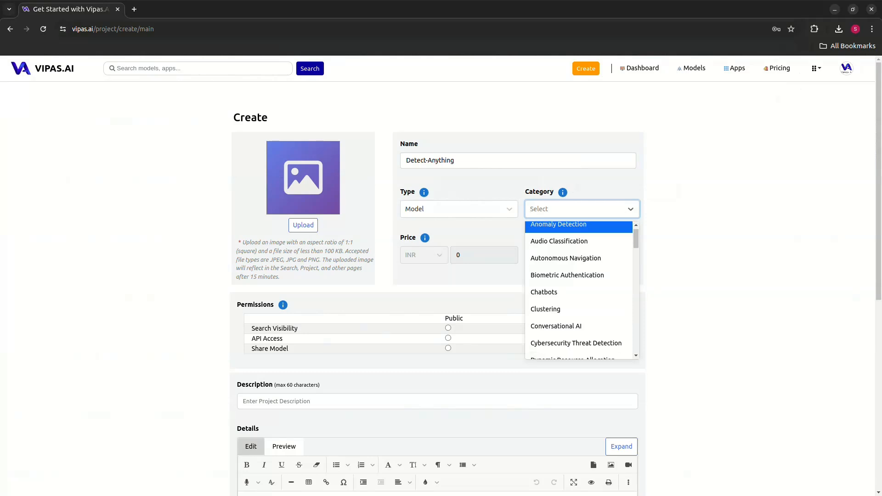
scroll(580, 290, "down", 10)
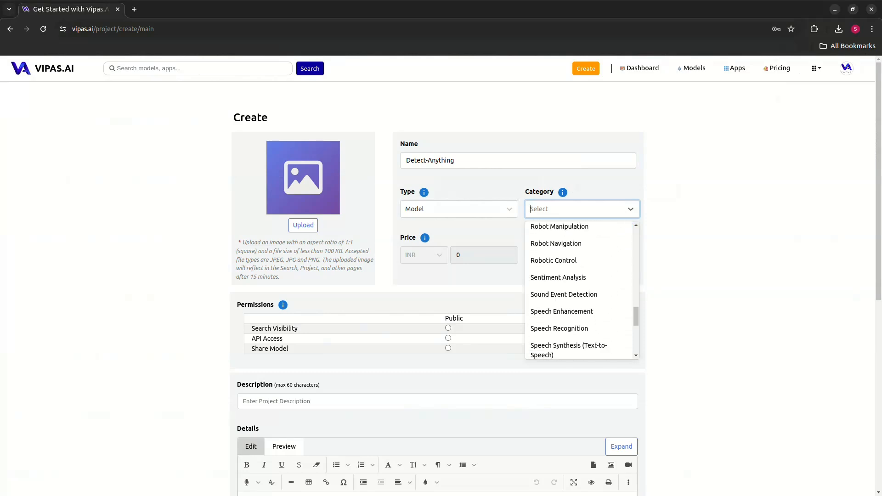
scroll(580, 291, "up", 5)
type("obj")
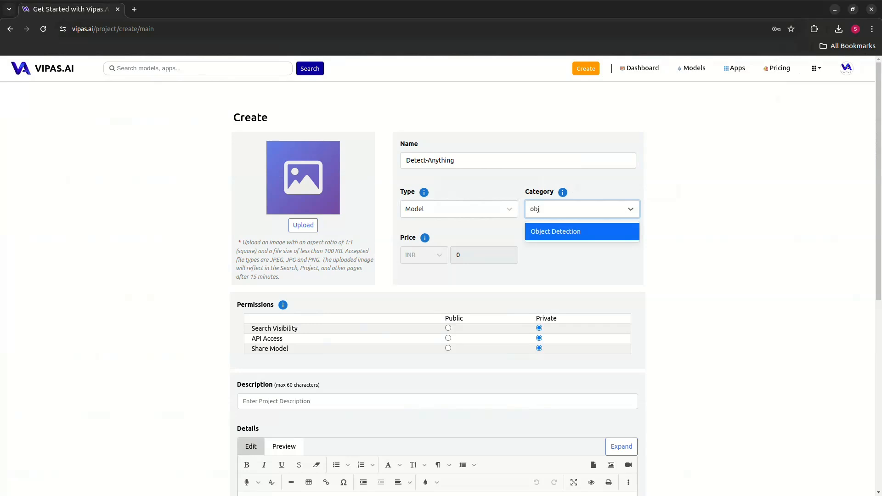
key("Return")
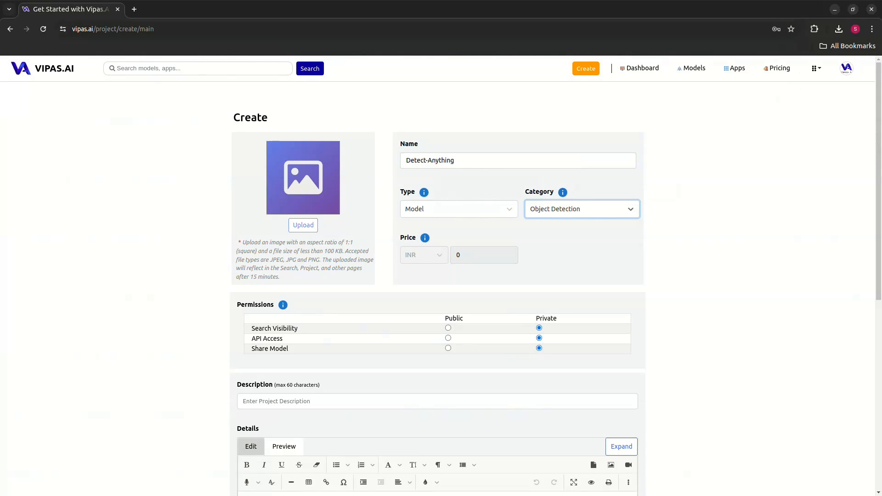
Upload image.jpeg from the Tensorflow model folder in Downloads as the project image.
left_click(304, 225)
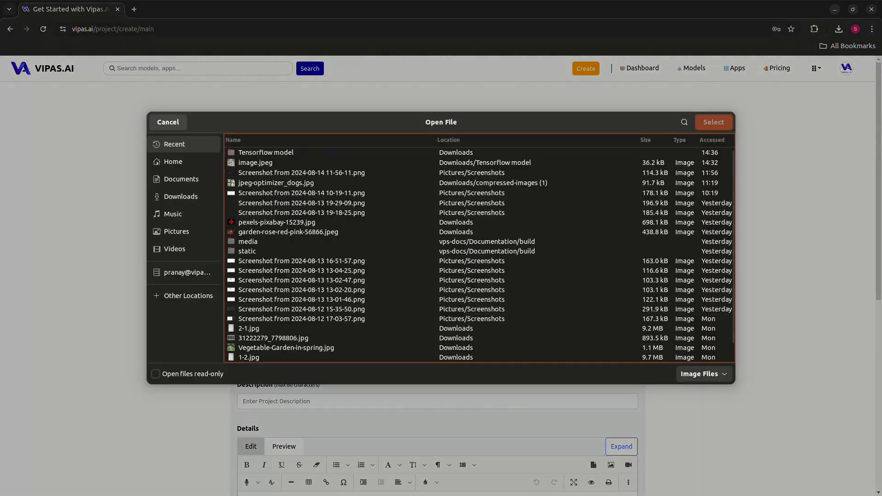
double_click(266, 153)
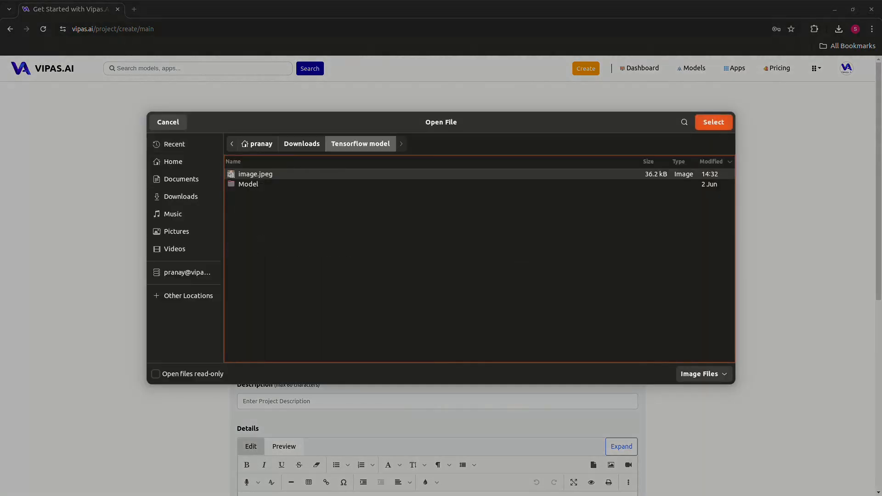
left_click(714, 122)
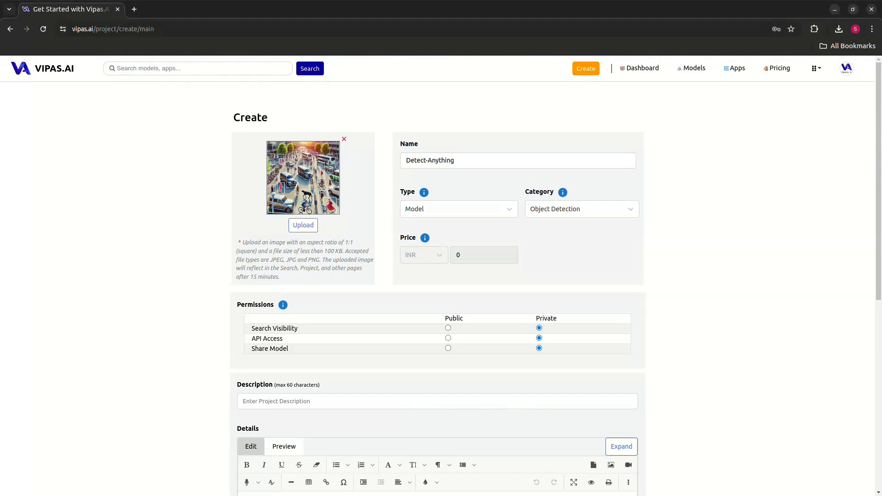
left_click_drag(330, 251, 343, 269)
left_click(344, 268)
Set the Search Visibility, API Access and Share Model permissions to Public.
left_click(448, 328)
left_click(448, 338)
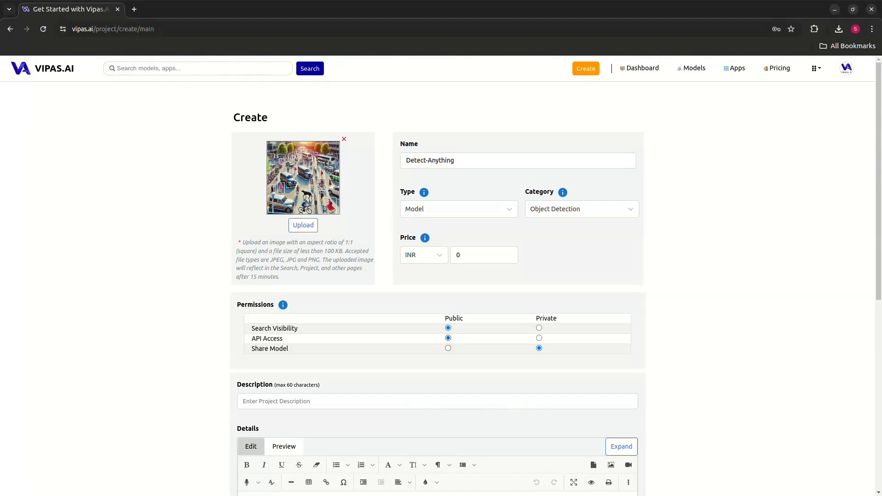
left_click(448, 349)
Set the project's price to 2 INR.
left_click(484, 255)
key("BackSpace")
type("2")
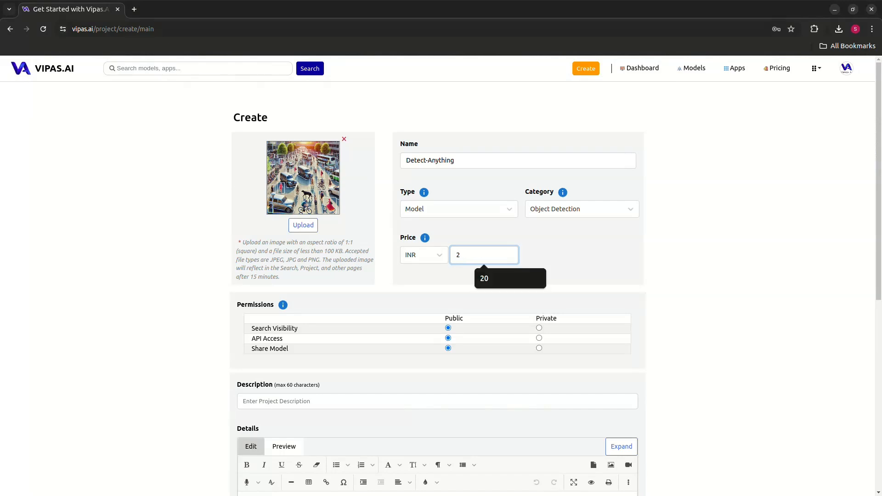
key("Tab")
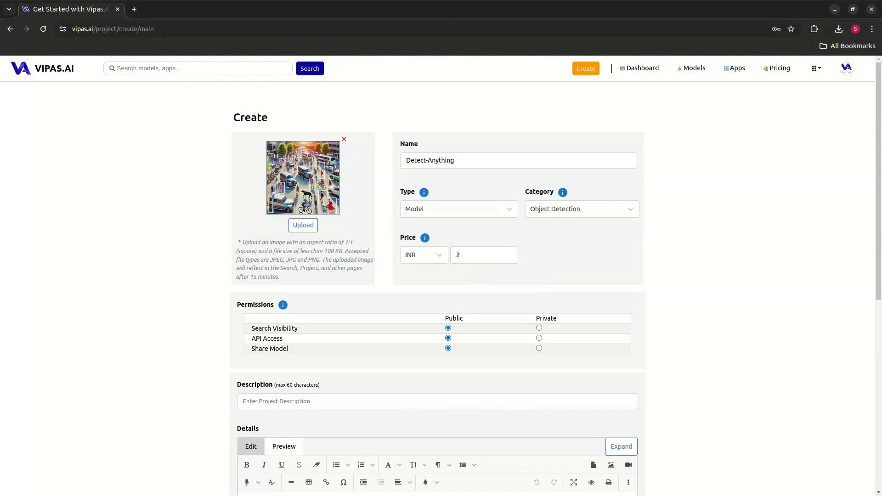
Enter "Advanced Model for Object detection" as the project description.
left_click(321, 402)
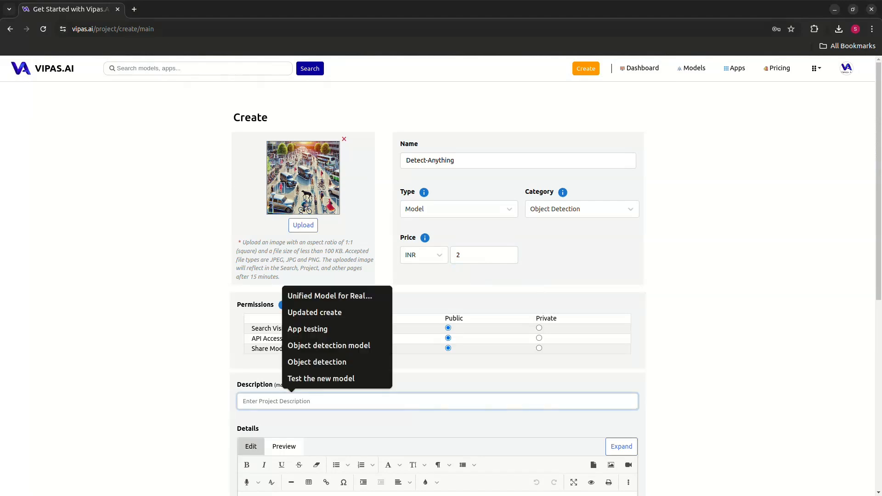
type("Adv")
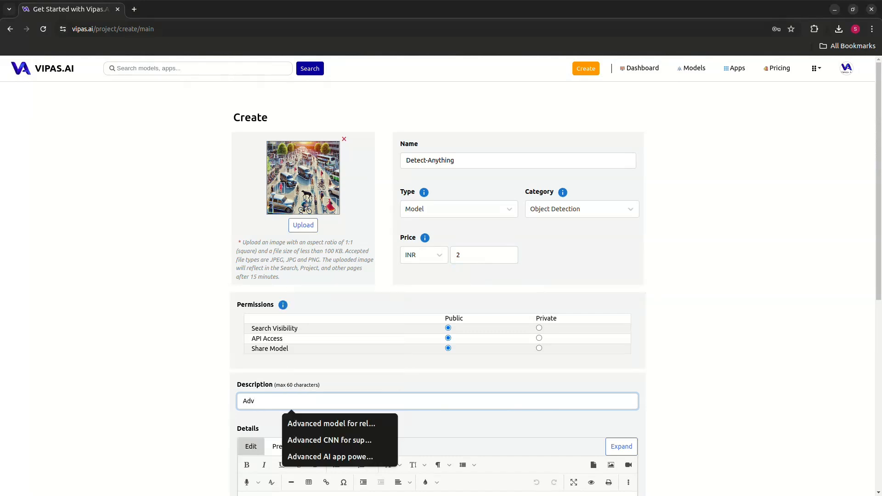
type("nac")
key("BackSpace")
key("BackSpace")
key("BackSpace")
type("anced Model for ")
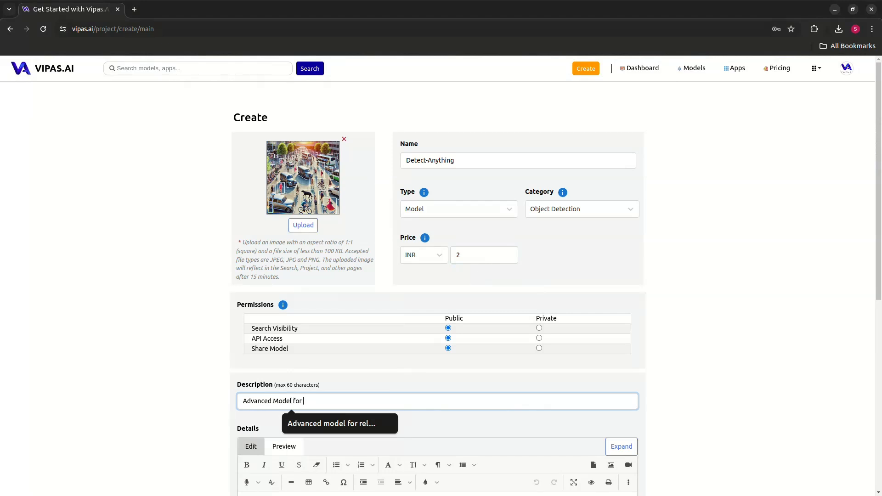
type("Object de")
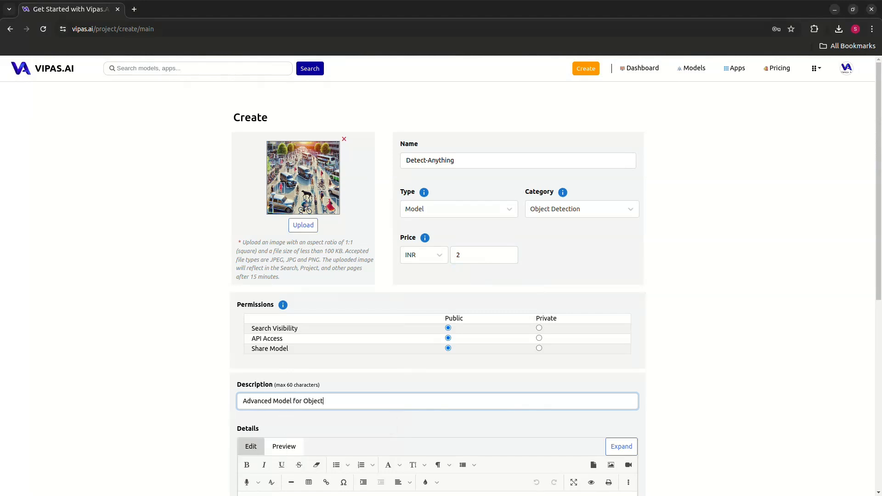
type("tection")
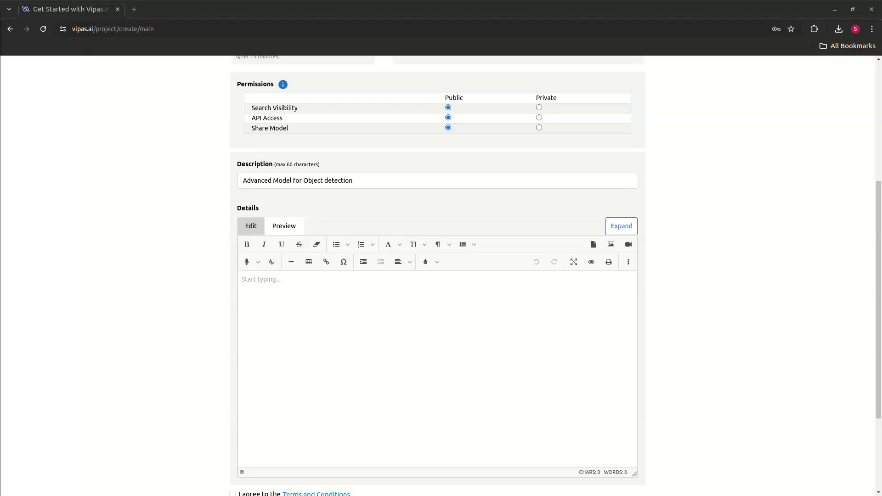
Expand the Details editor and paste the copied DetectAnything documentation into it, keeping it as HTML.
scroll(442, 276, "down", 2)
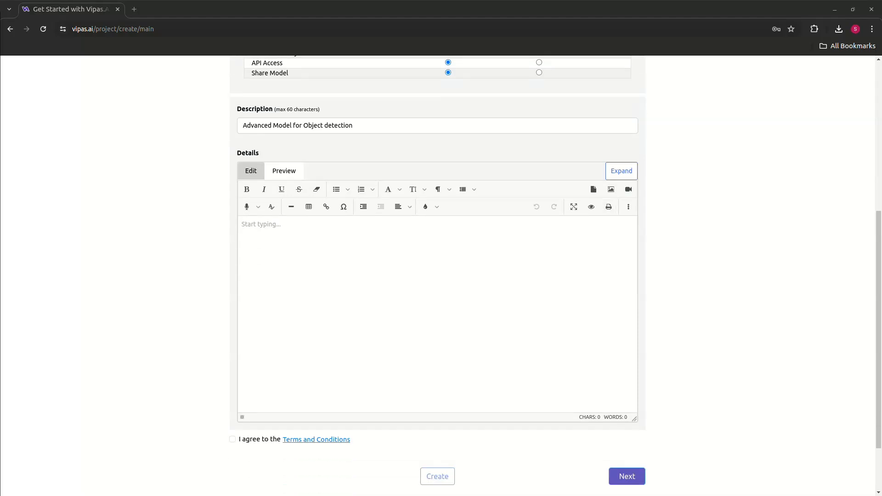
left_click(622, 171)
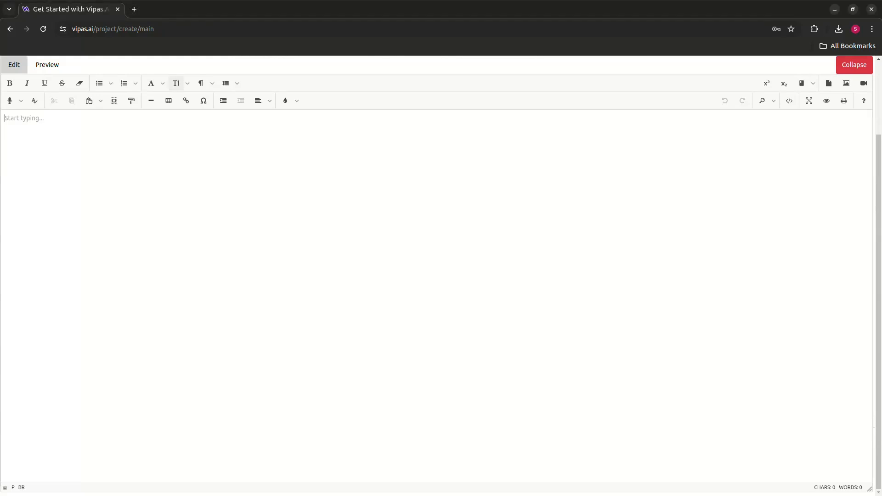
key("ctrl+v")
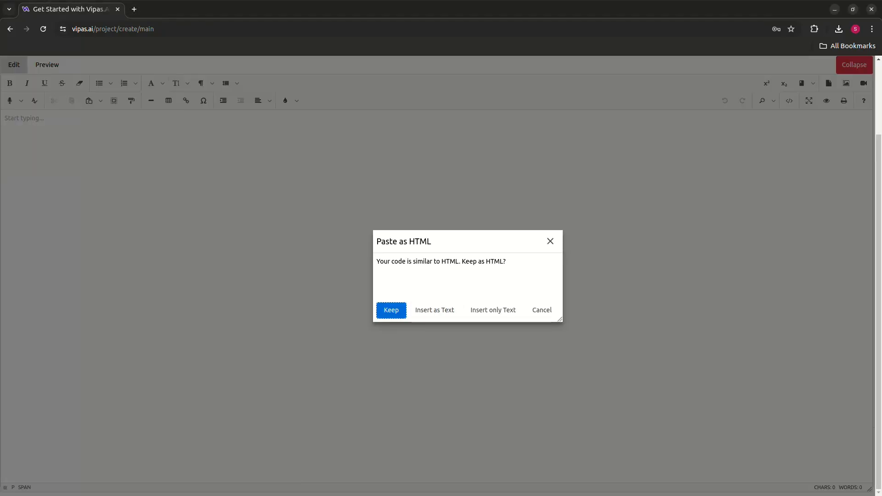
key("Return")
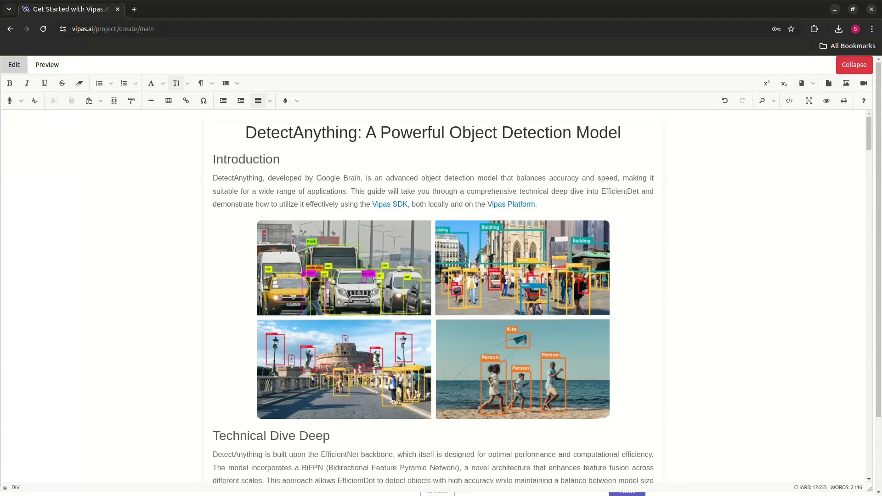
Review the pasted details, preview the formatted content and collapse the expanded editor.
scroll(434, 296, "down", 6)
scroll(434, 297, "up", 6)
left_click(46, 65)
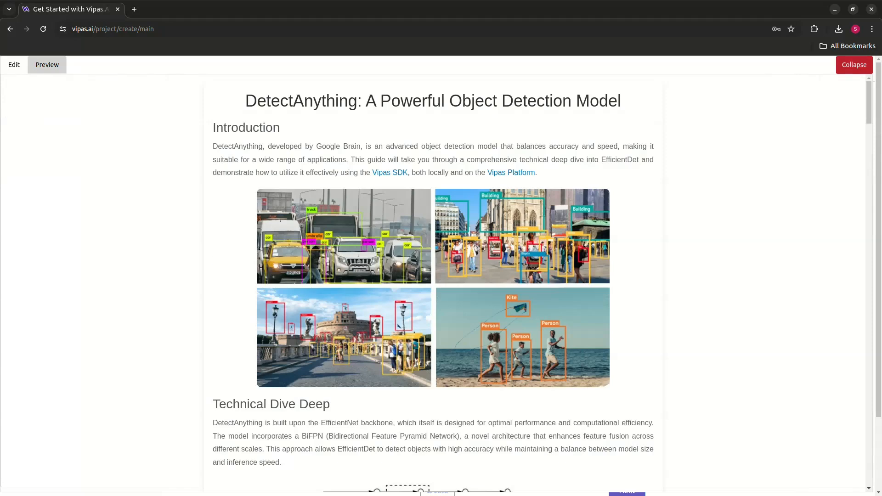
left_click(854, 65)
Open the Terms and Conditions, read through their sections and close them.
scroll(855, 65, "down", 5)
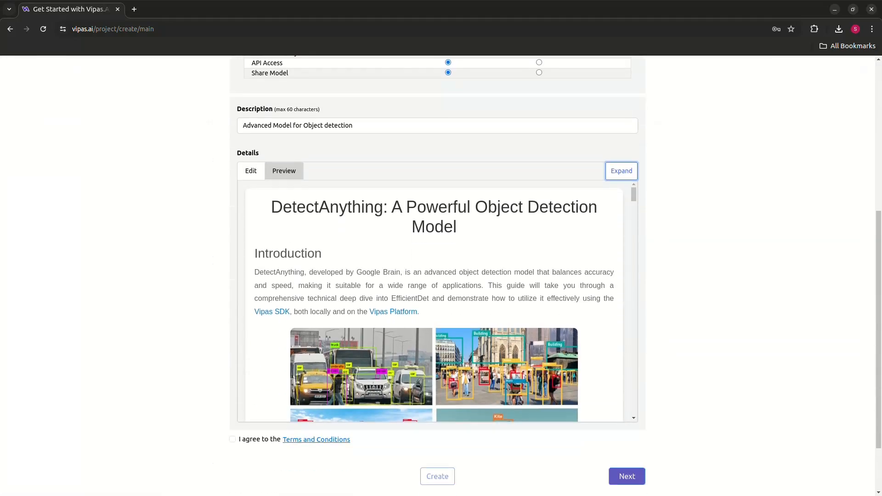
left_click(316, 440)
scroll(438, 276, "down", 5)
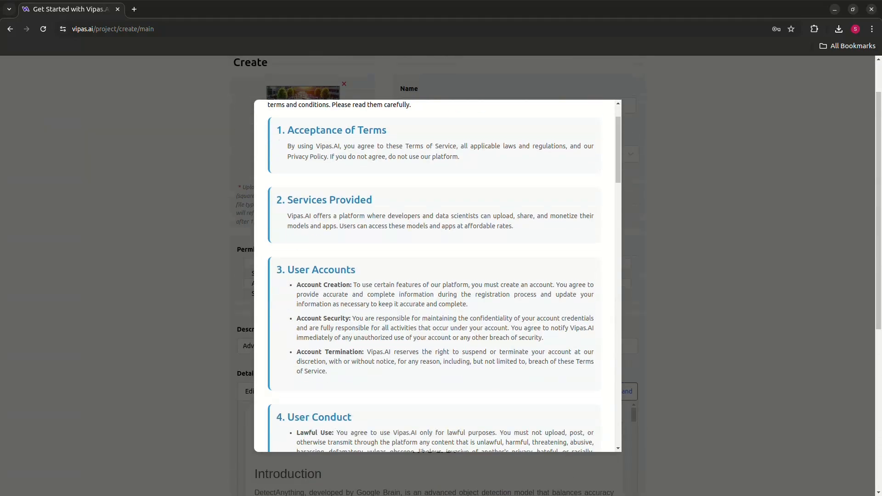
scroll(438, 275, "down", 12)
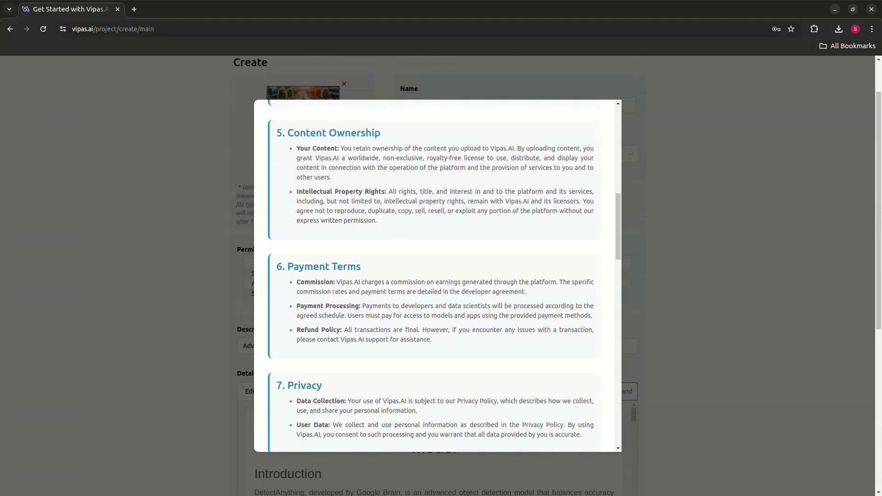
scroll(438, 276, "down", 10)
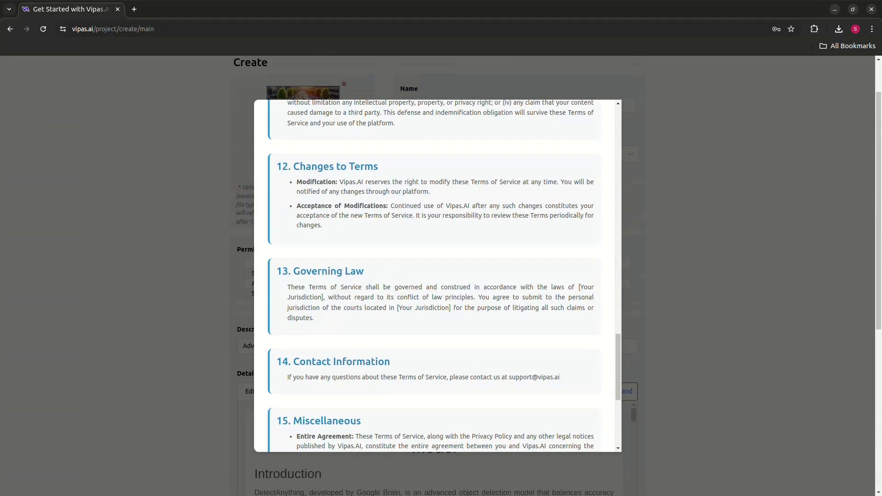
scroll(438, 276, "up", 10)
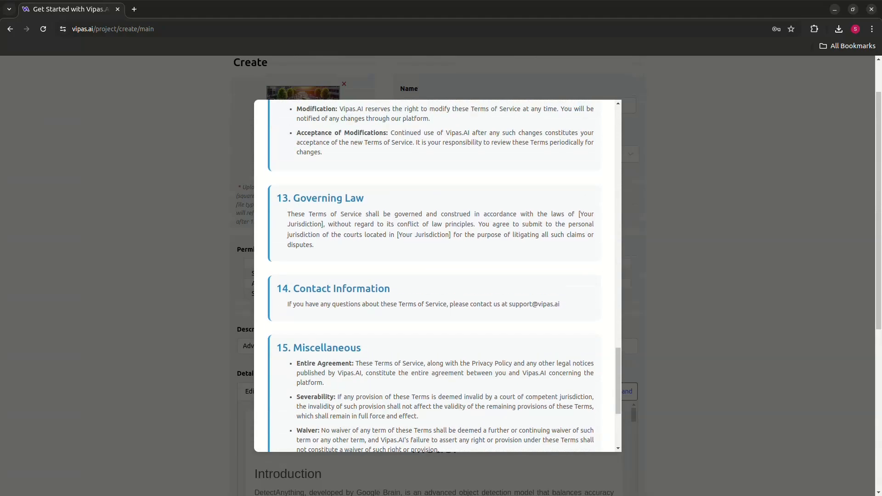
scroll(437, 276, "up", 12)
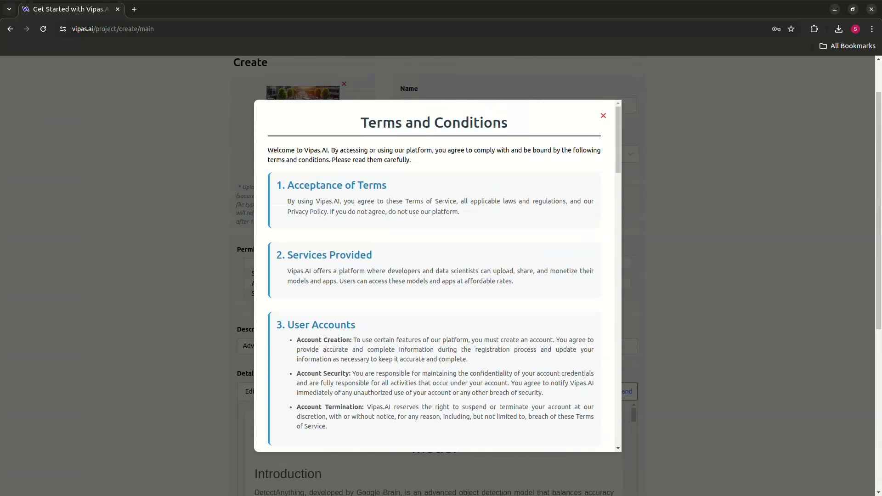
scroll(437, 276, "down", 2)
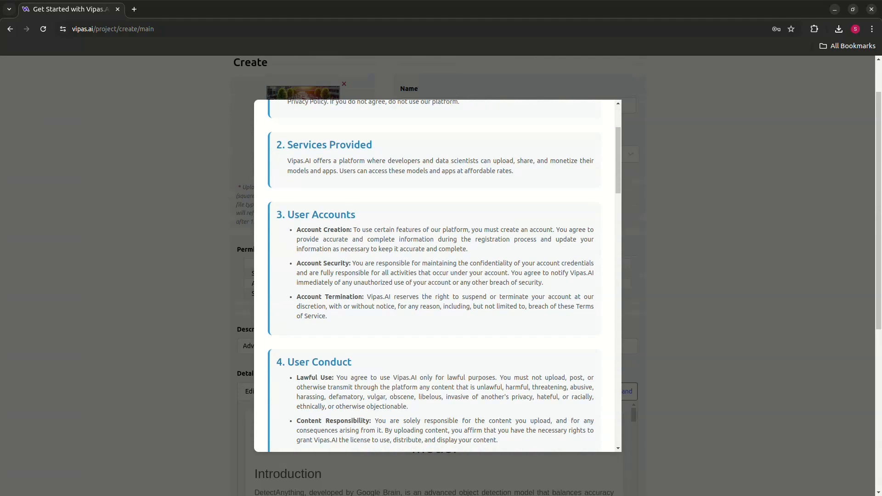
scroll(437, 276, "up", 2)
key("Escape")
Agree to the Terms and Conditions, check over the completed form and create the project.
scroll(437, 275, "down", 6)
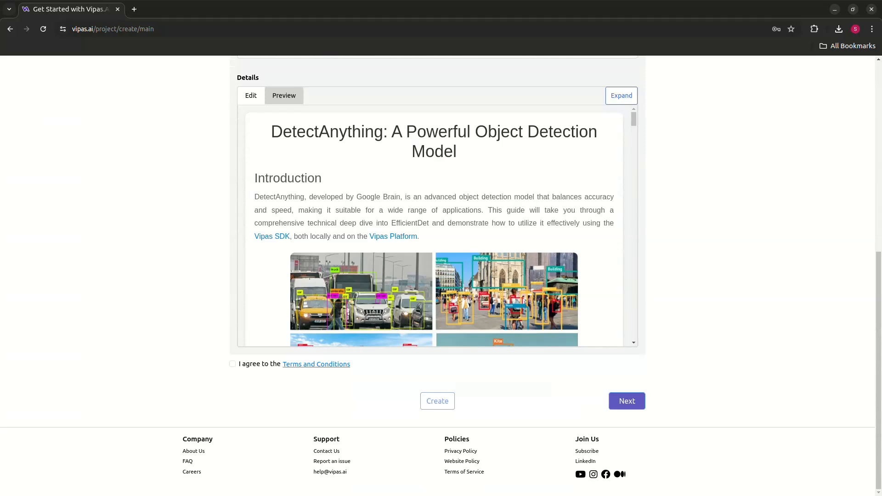
left_click(233, 364)
scroll(437, 276, "up", 7)
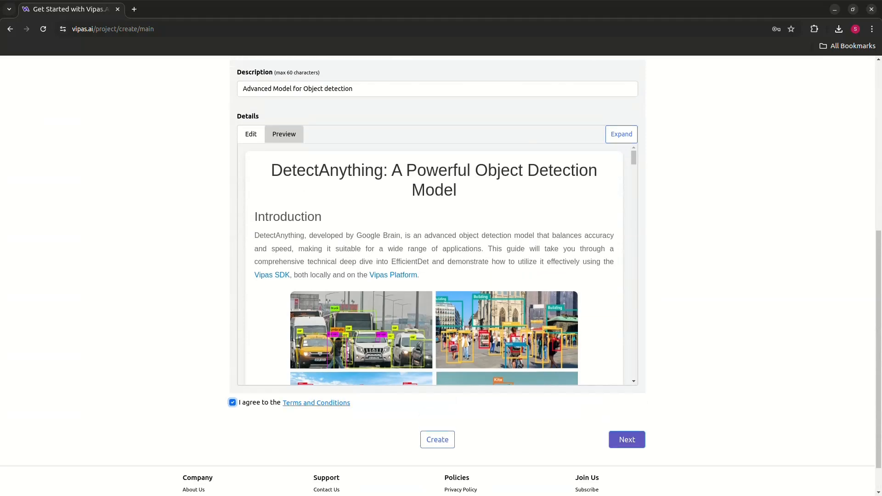
scroll(438, 276, "down", 4)
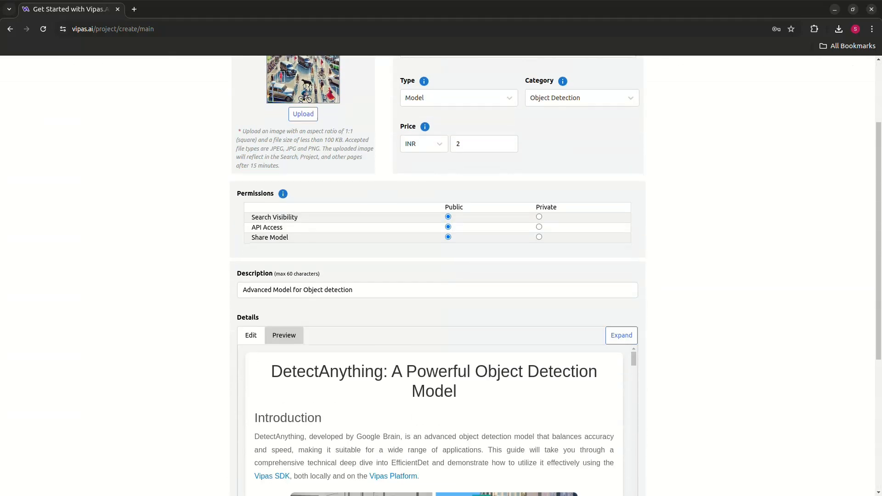
scroll(438, 322, "down", 3)
scroll(438, 356, "down", 3)
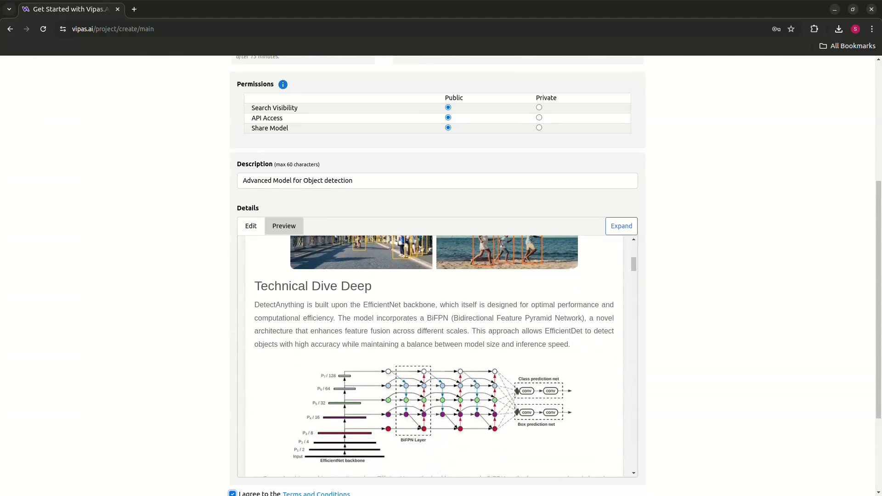
scroll(437, 276, "down", 3)
left_click(437, 401)
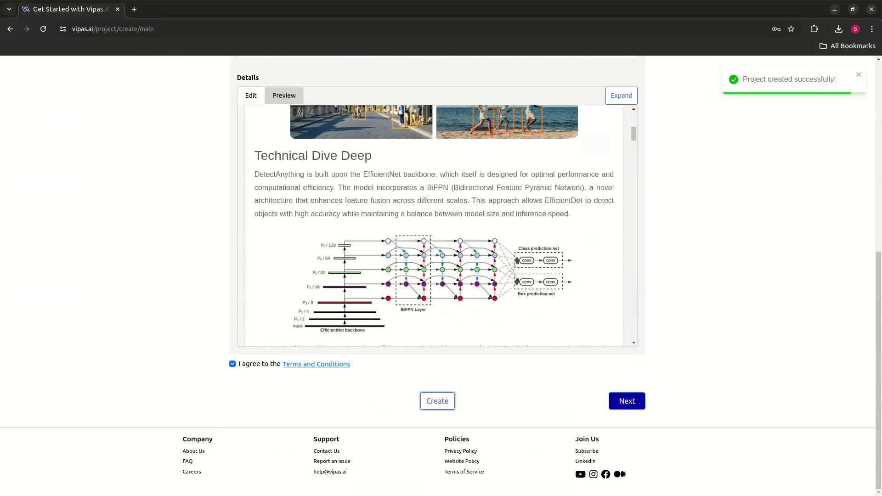
Proceed to the project's Model page and choose TensorFlow as the framework.
scroll(438, 401, "up", 1)
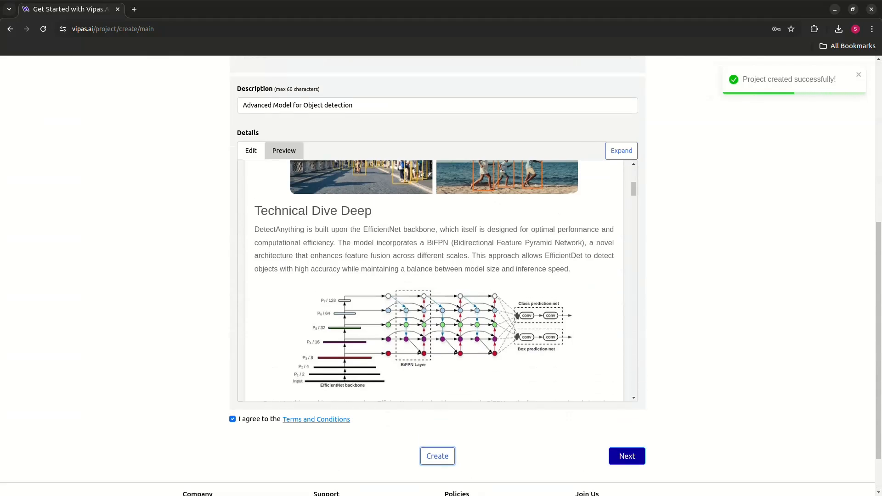
scroll(437, 281, "down", 2)
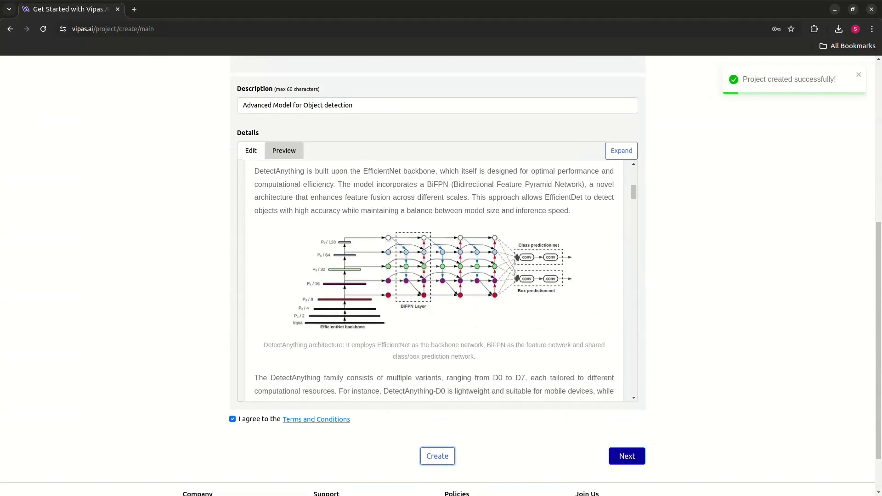
left_click(627, 457)
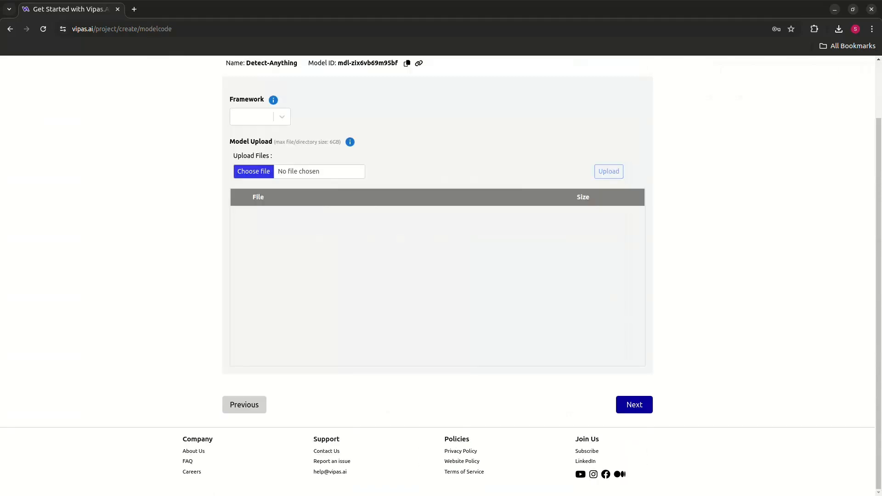
scroll(438, 275, "up", 2)
left_click(260, 183)
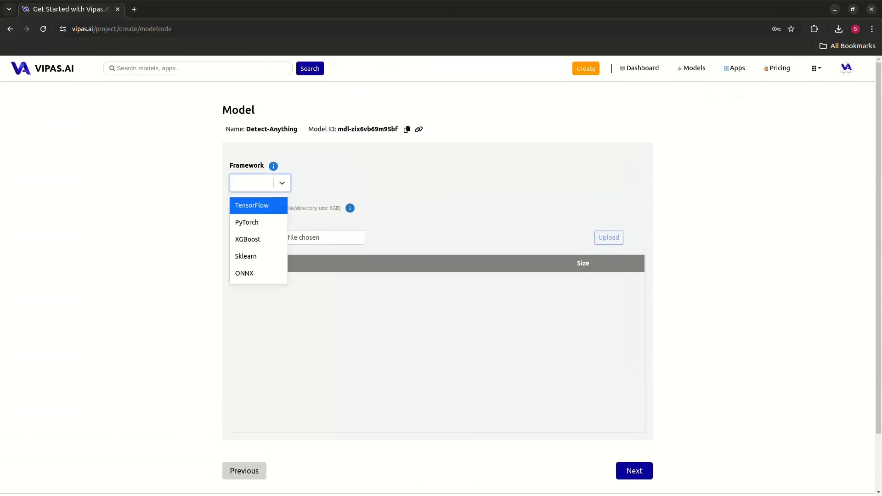
key("Return")
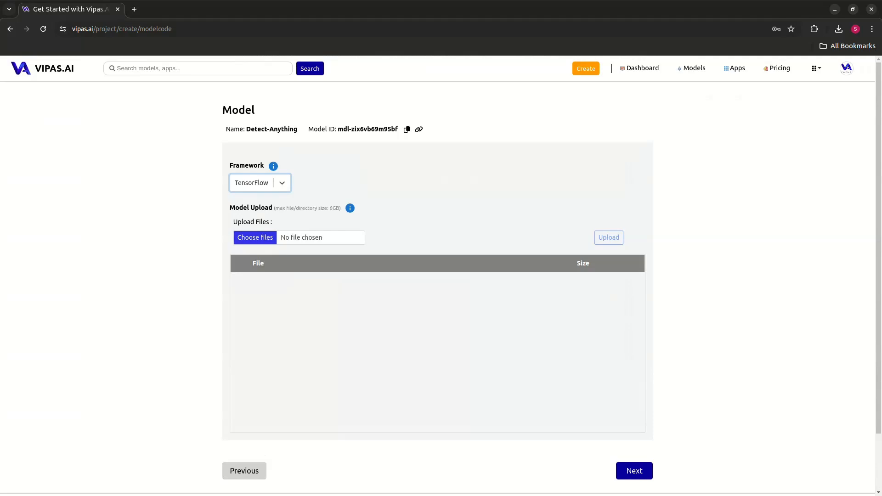
Open the TensorFlow documentation from the Framework help, review the required file types and directory structure, and return to the project.
mouse_move(274, 166)
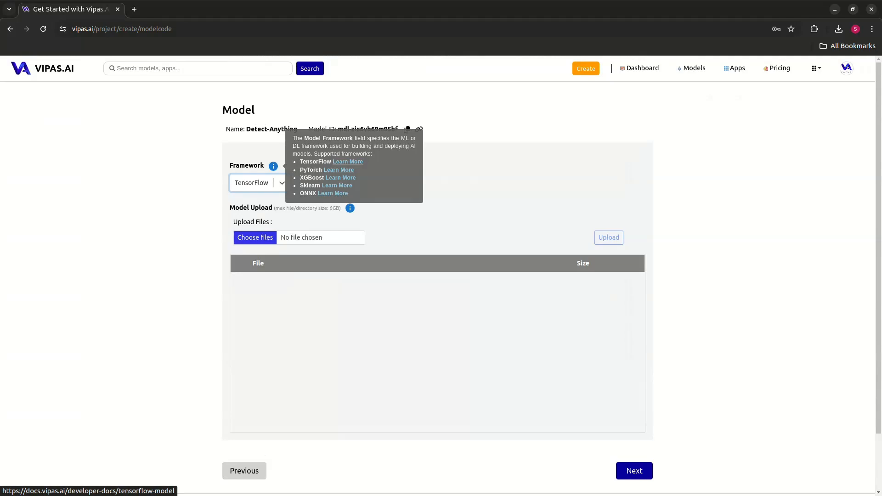
left_click(348, 162)
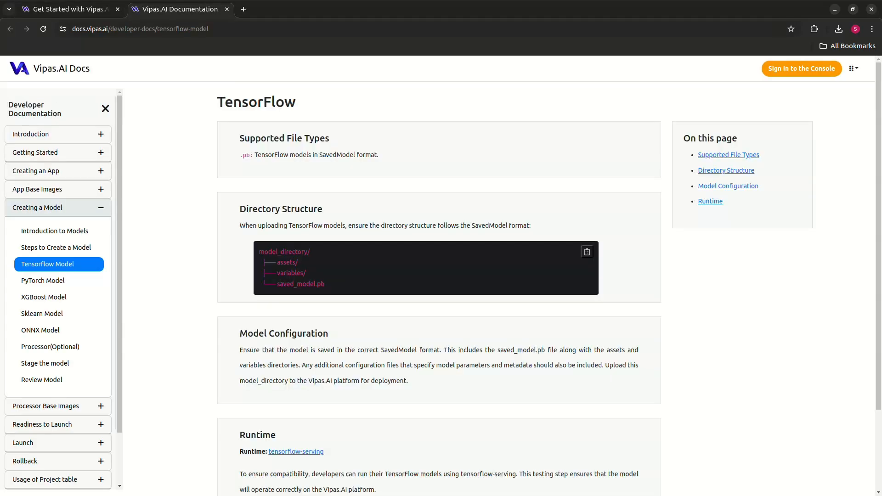
scroll(438, 276, "down", 3)
scroll(439, 276, "up", 3)
key("ctrl+Tab")
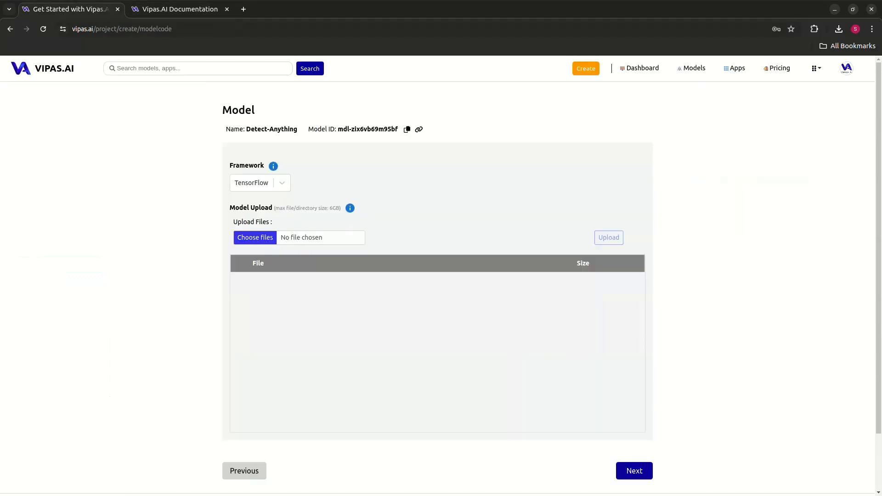
Choose the Model folder inside Downloads/Tensorflow model, allow access to its files and upload them to the project.
mouse_move(350, 208)
left_click(267, 237)
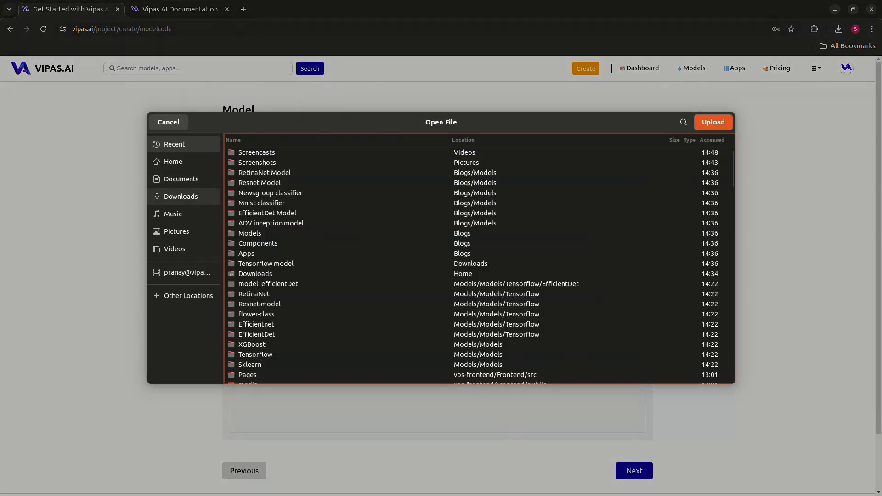
left_click(181, 197)
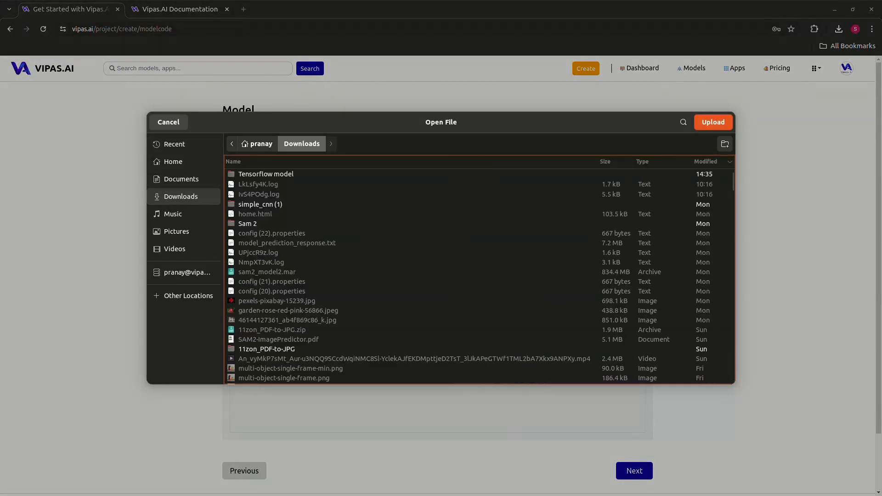
double_click(266, 173)
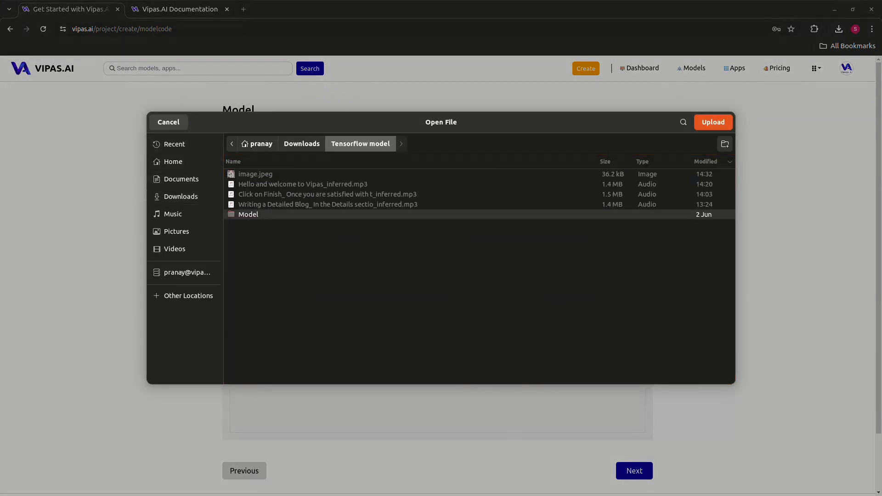
double_click(248, 214)
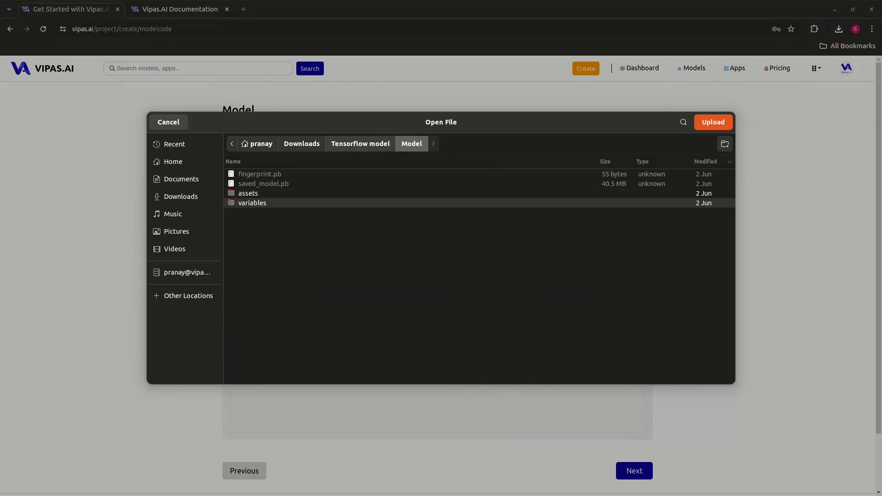
left_click(361, 144)
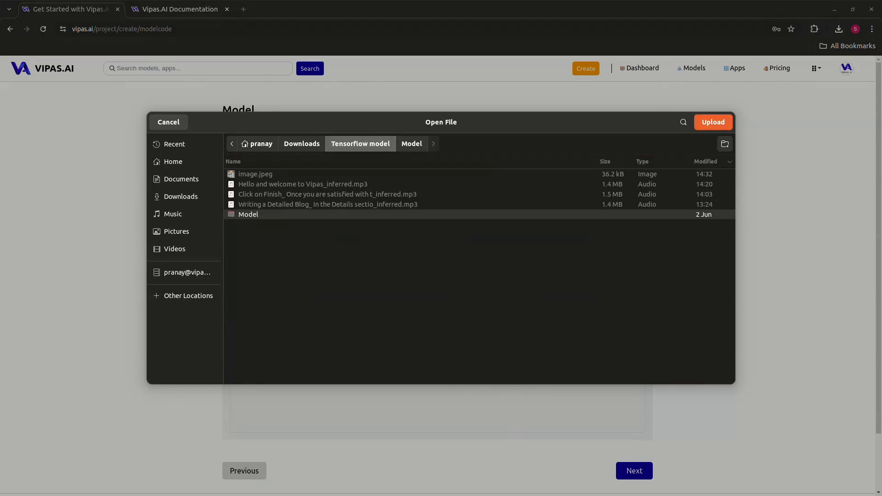
left_click(713, 122)
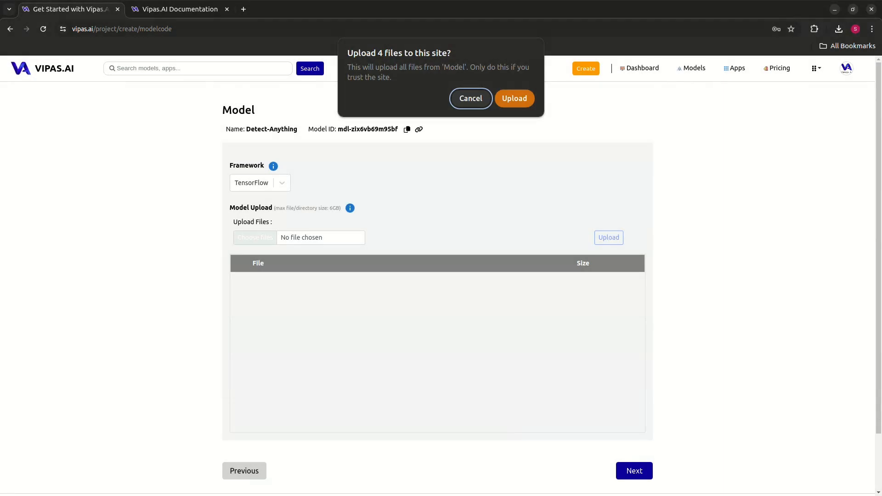
left_click(514, 98)
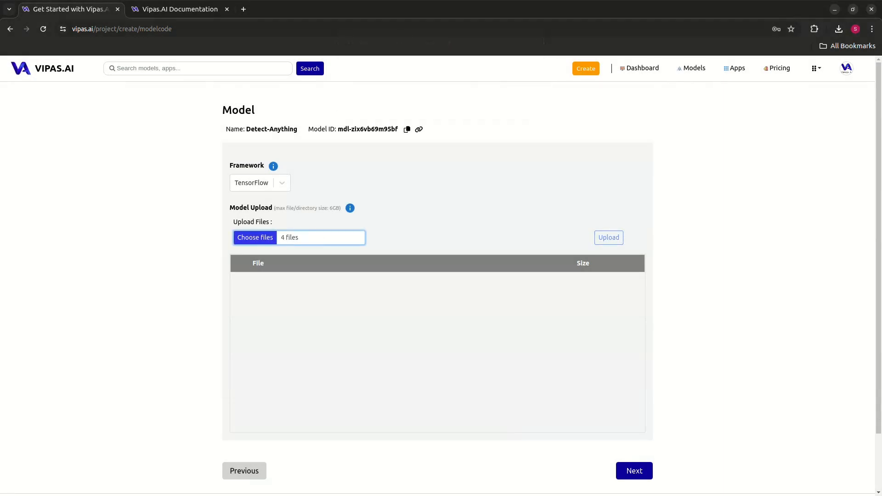
left_click(609, 237)
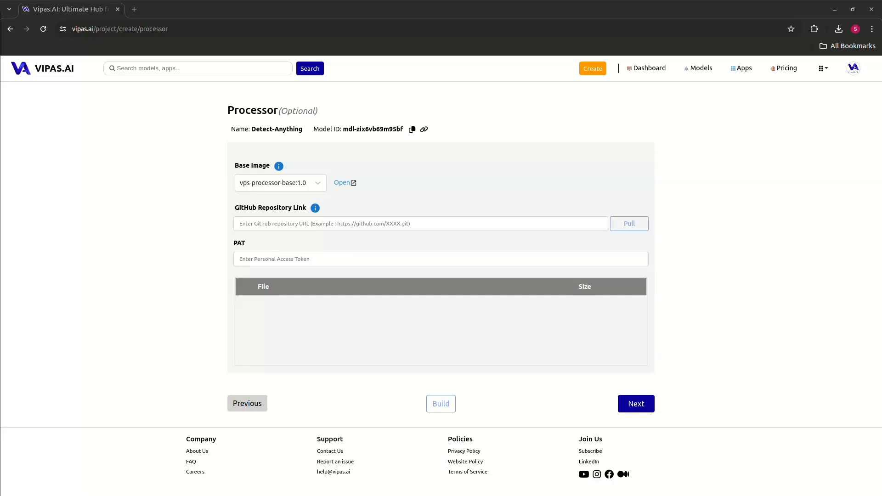
Open the copied GitHub link to processor.py in a new tab and examine its pre_process and post_process functions.
key("ctrl+t")
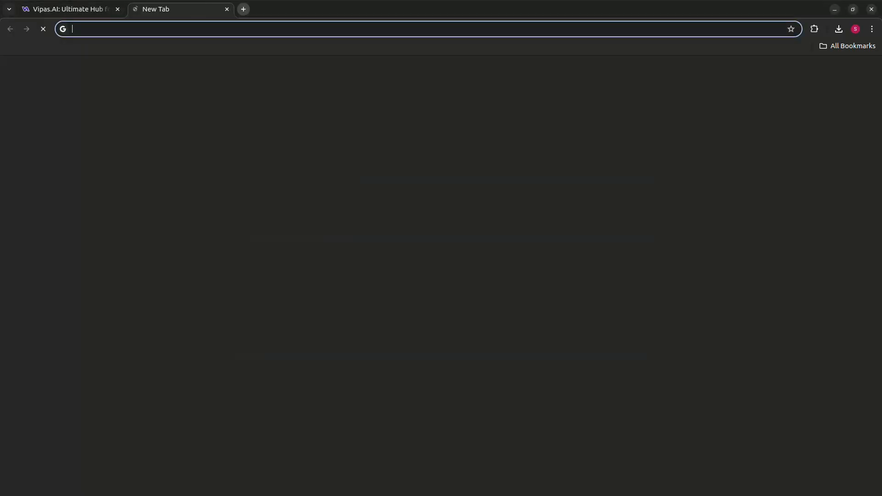
type("https://github.com/pranay-vipas/Processor/blob/main/processor.py")
key("Return")
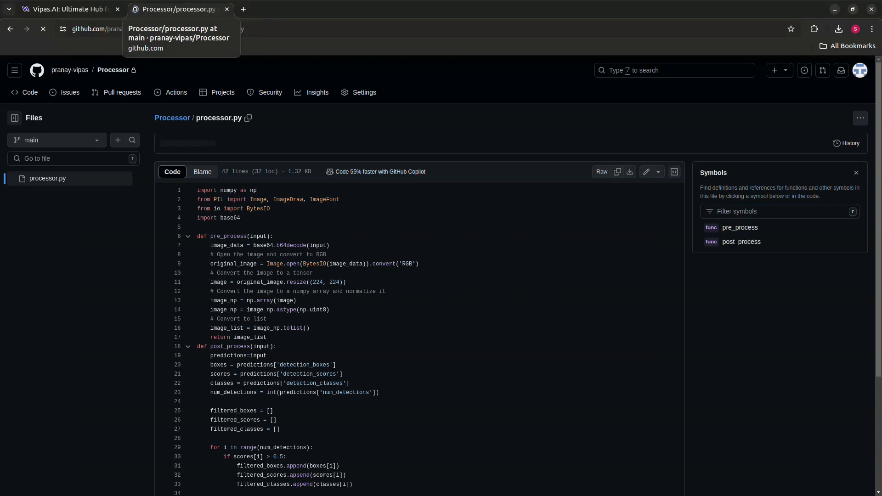
left_click_drag(214, 236, 237, 236)
scroll(237, 229, "down", 1)
scroll(238, 229, "down", 2)
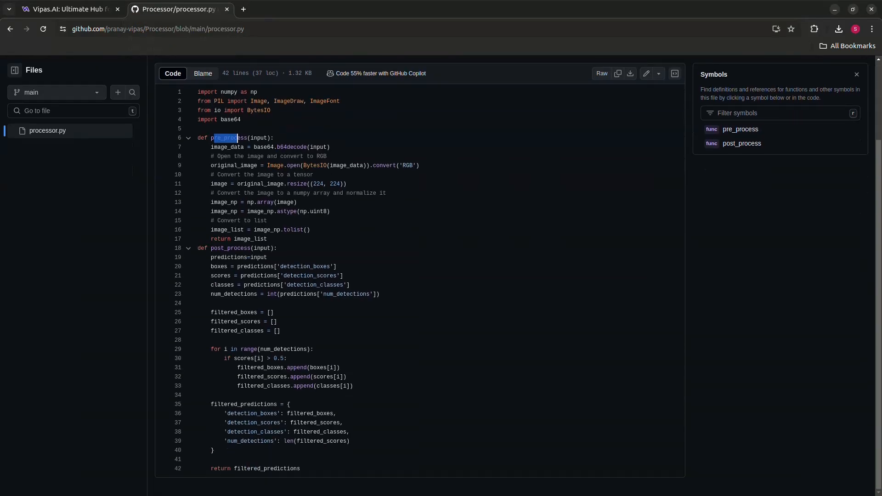
scroll(237, 229, "up", 2)
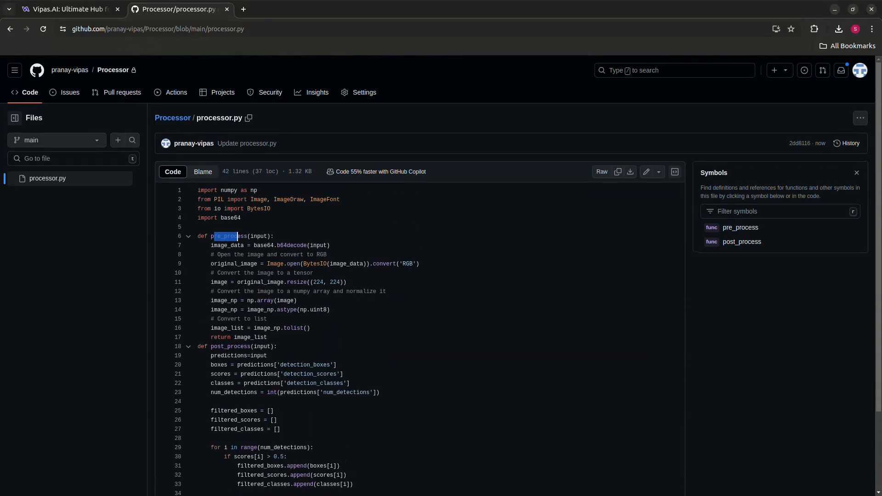
Return to the project's Processor page, select vps-processor-base:1.0 as the base image and open its Docker Hub page.
left_click(69, 9)
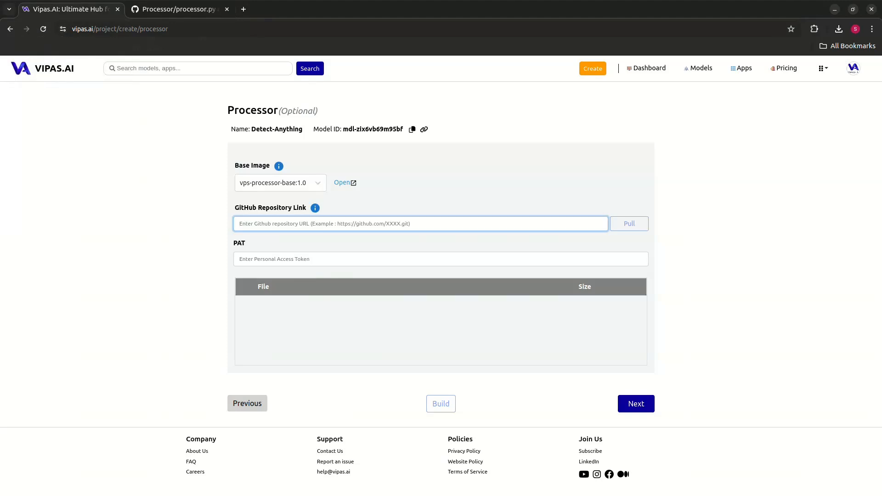
left_click(281, 183)
left_click(280, 205)
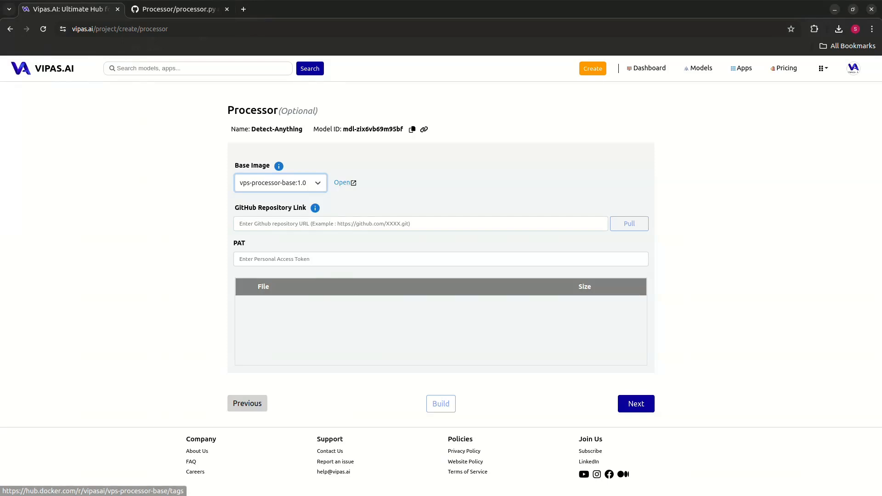
left_click(343, 182)
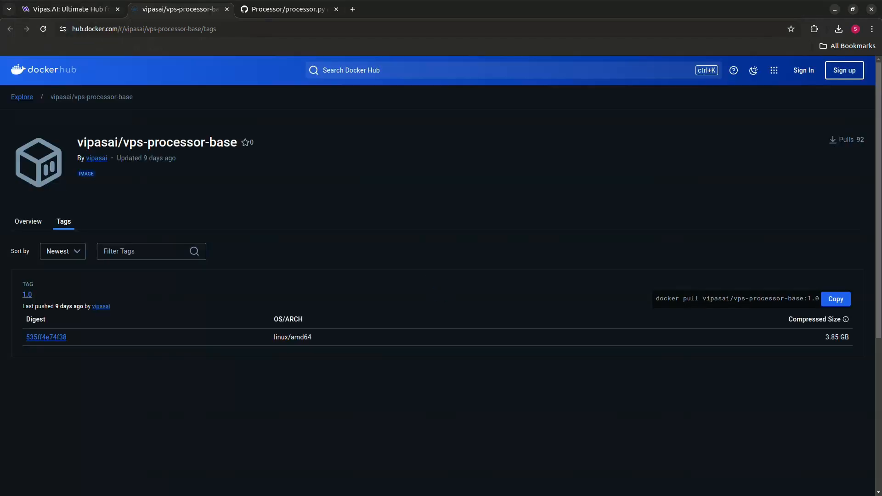
On the project's Processor page, enter the copied GitHub link of the Processor repository and the personal access token, and pull the files.
key("ctrl+shift+Tab")
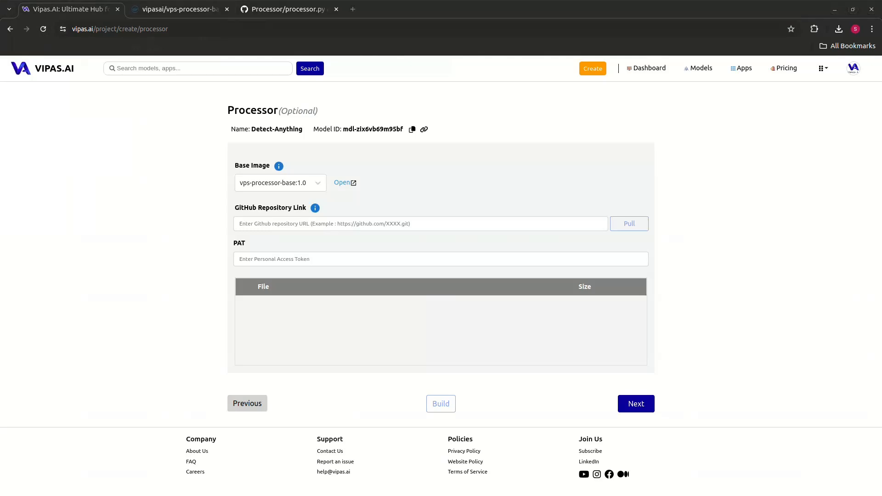
left_click(349, 224)
type("https://github.com/pranay-vipas/Processor.git")
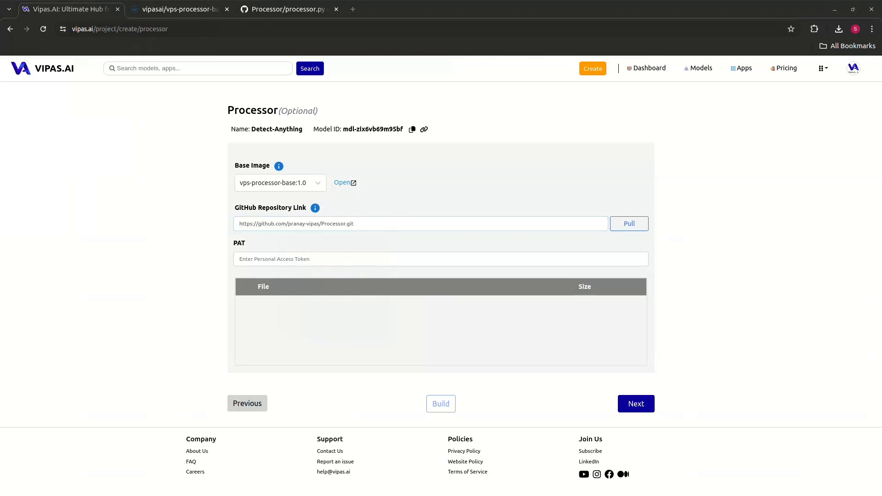
left_click(368, 259)
key("ctrl+v")
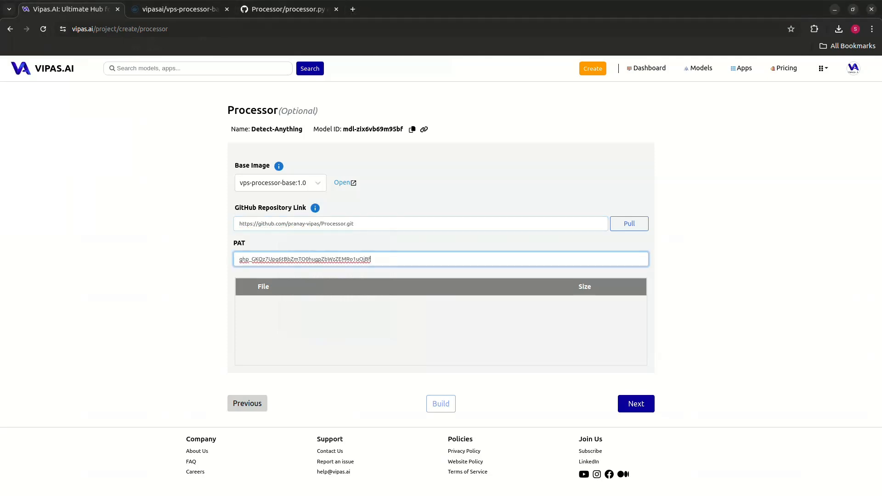
left_click(629, 224)
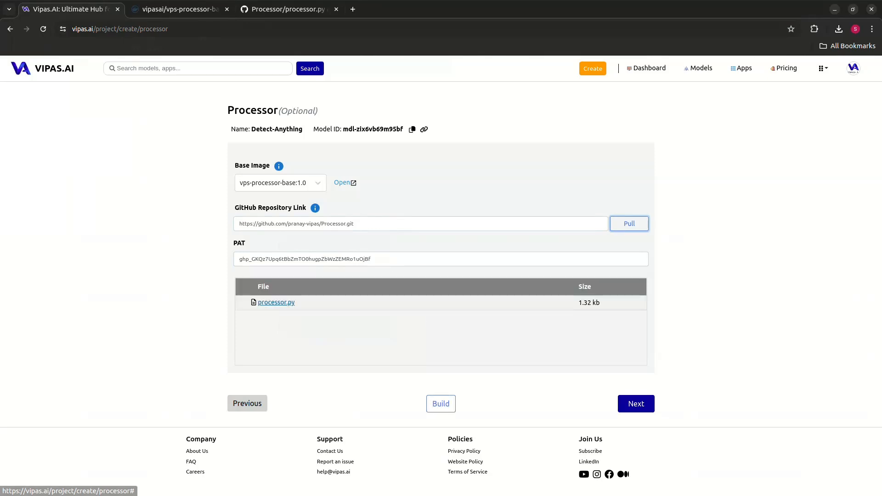
Open the pulled processor.py, examine its code and close the preview.
left_click(275, 303)
scroll(460, 299, "down", 5)
scroll(459, 298, "up", 5)
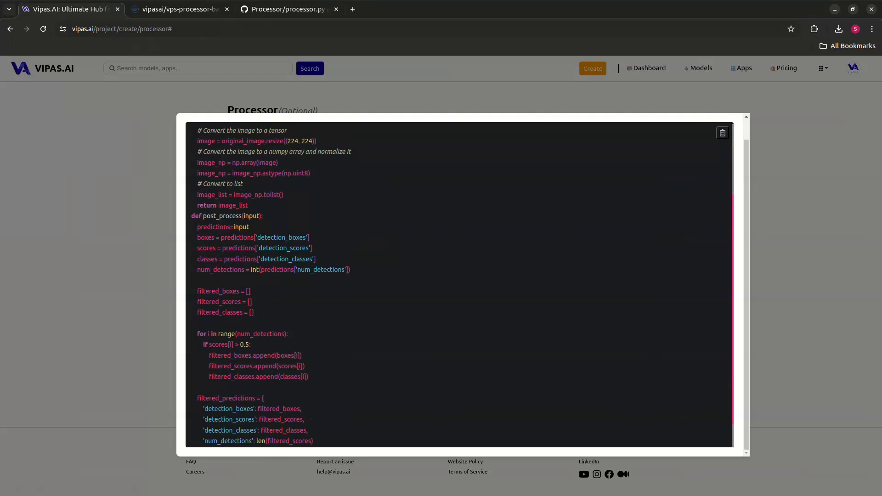
scroll(460, 290, "up", 1)
left_click(729, 129)
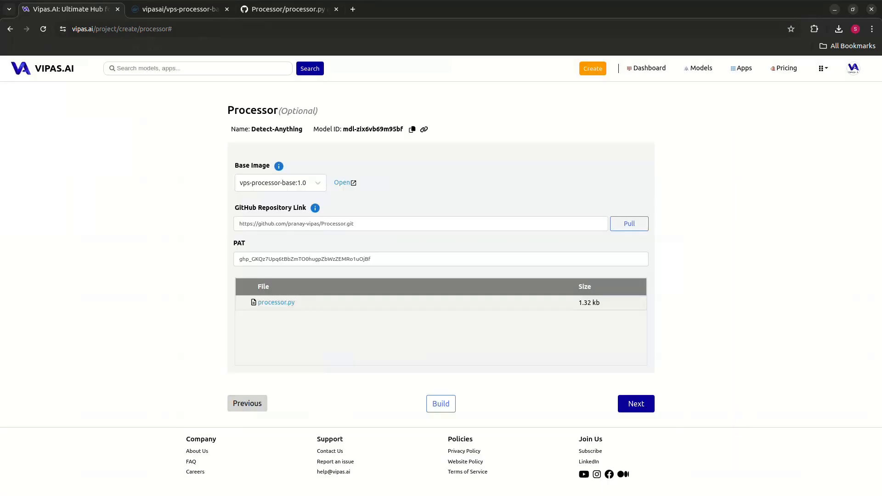
Build the processor and continue to the project review.
left_click(441, 404)
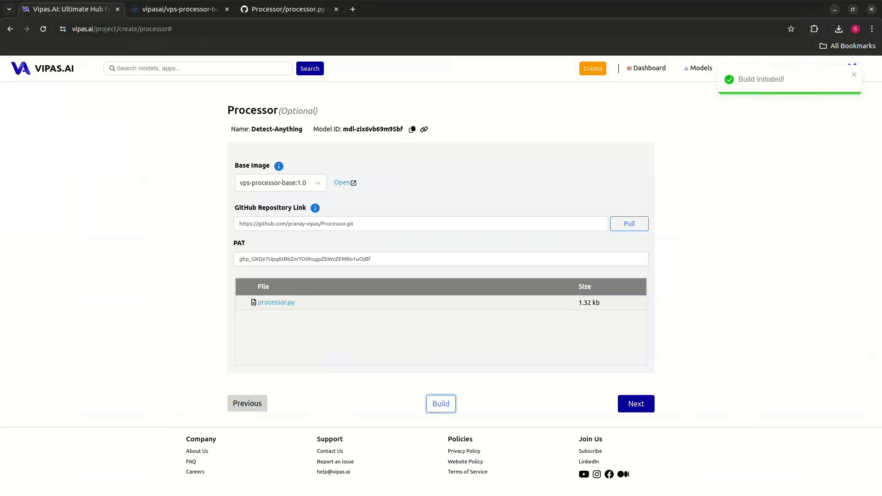
left_click(636, 404)
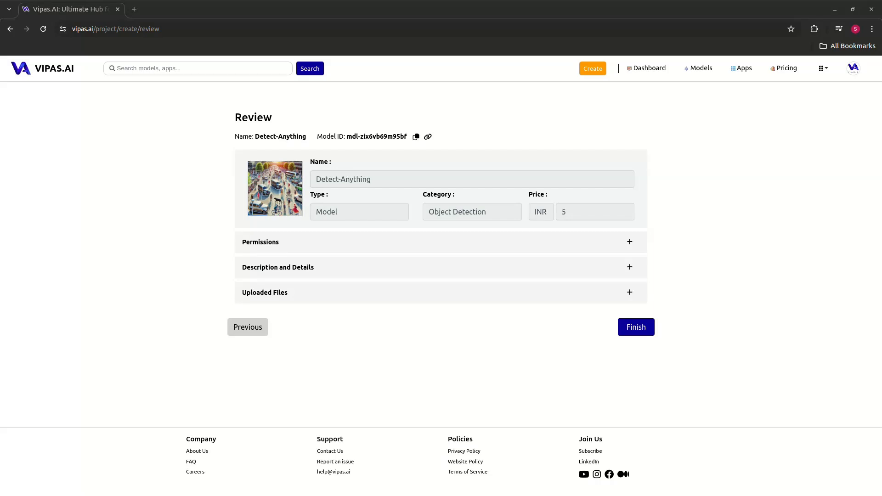
Review the project's permissions, description and details, and uploaded files, and finish creating the project.
left_click(630, 242)
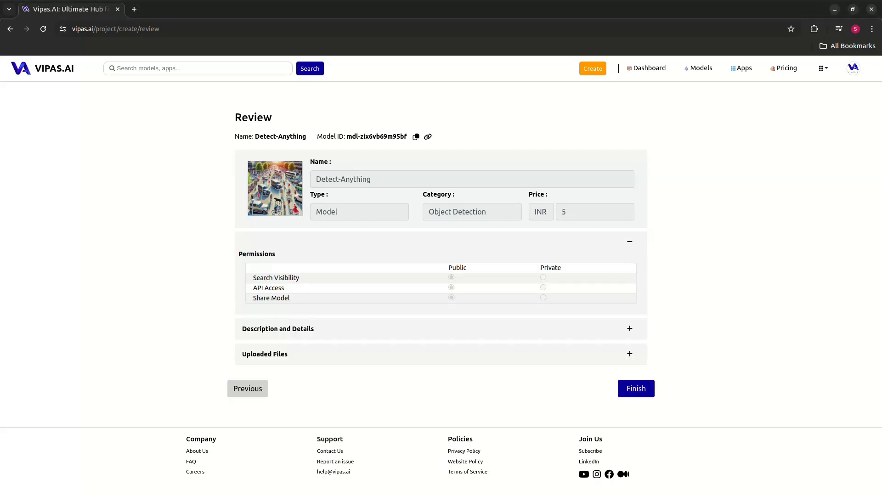
left_click(630, 241)
left_click(630, 267)
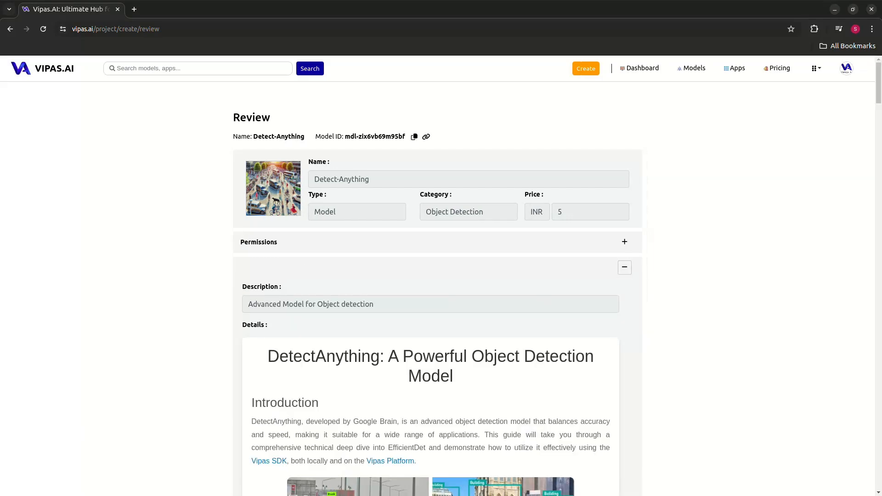
left_click(624, 267)
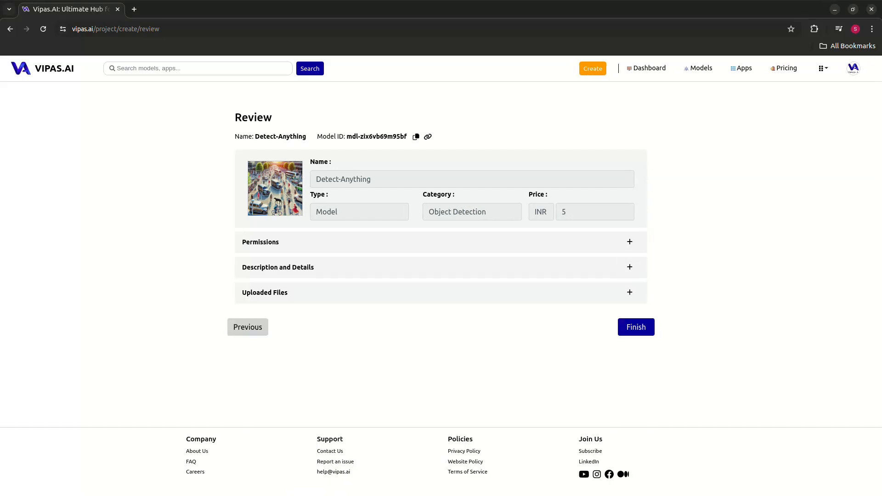
left_click(630, 293)
scroll(630, 292, "down", 3)
scroll(630, 292, "up", 2)
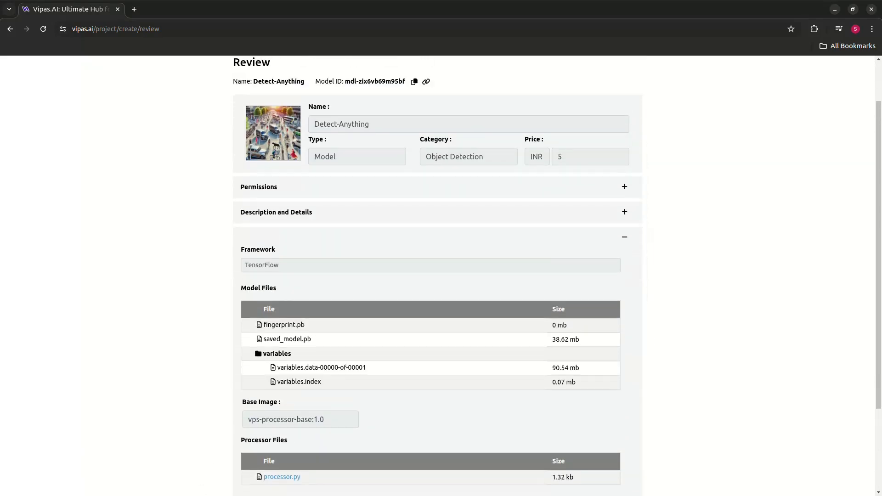
left_click(624, 237)
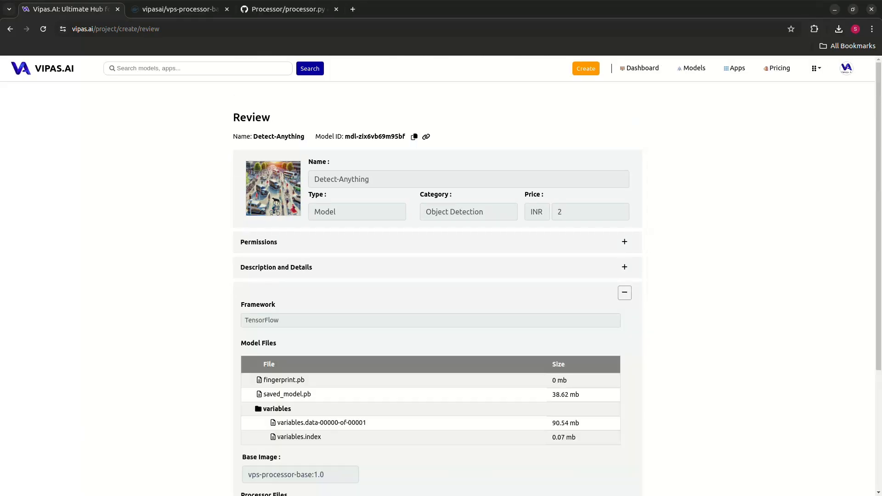
left_click(624, 292)
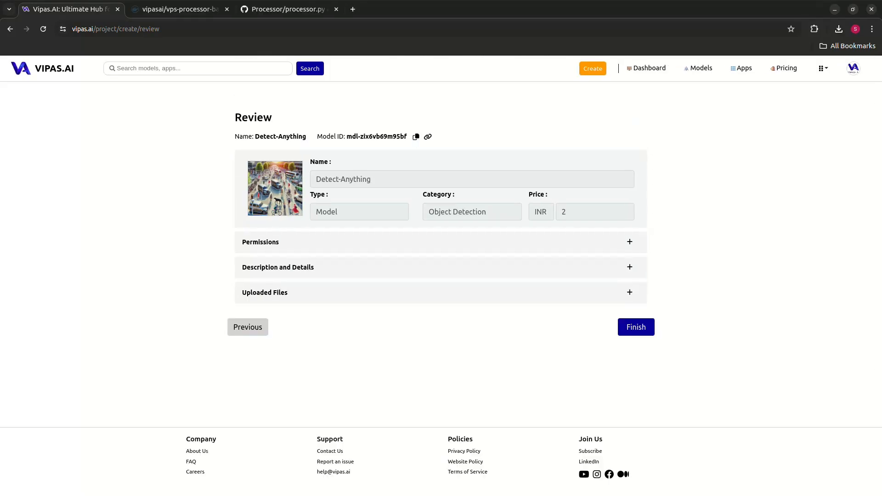
left_click(624, 267)
left_click(625, 267)
left_click(637, 327)
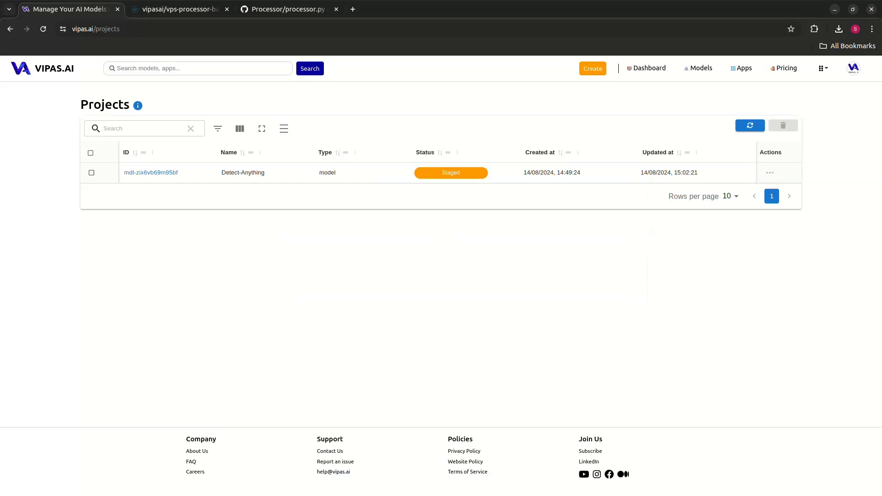
Check Detect-Anything's status in the project list, open its model and build details, and return to the list.
left_click_drag(226, 172, 478, 176)
left_click(478, 176)
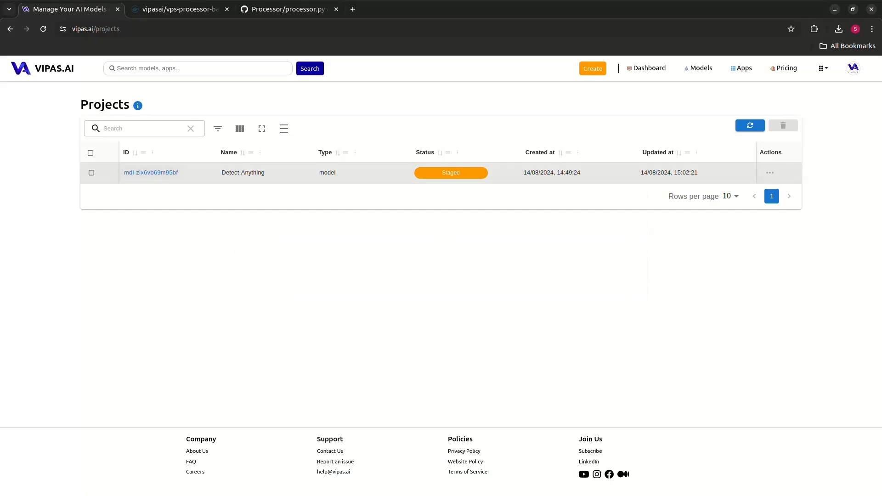
left_click(161, 173)
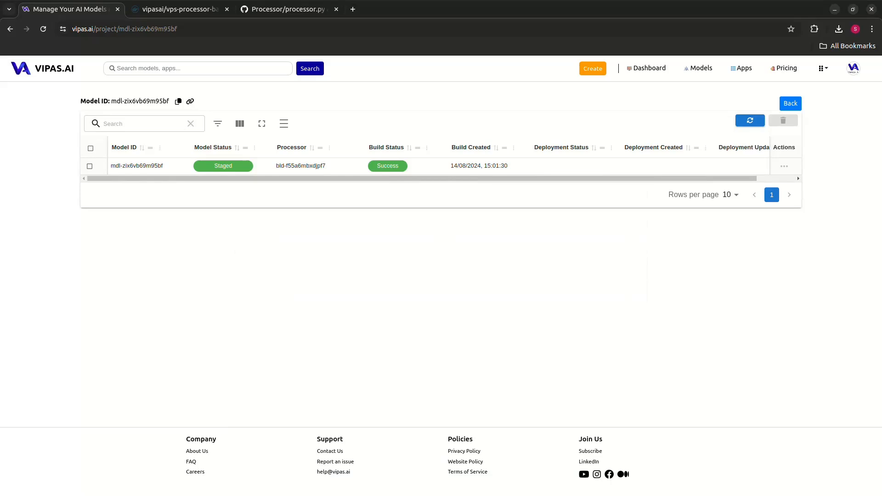
left_click(790, 103)
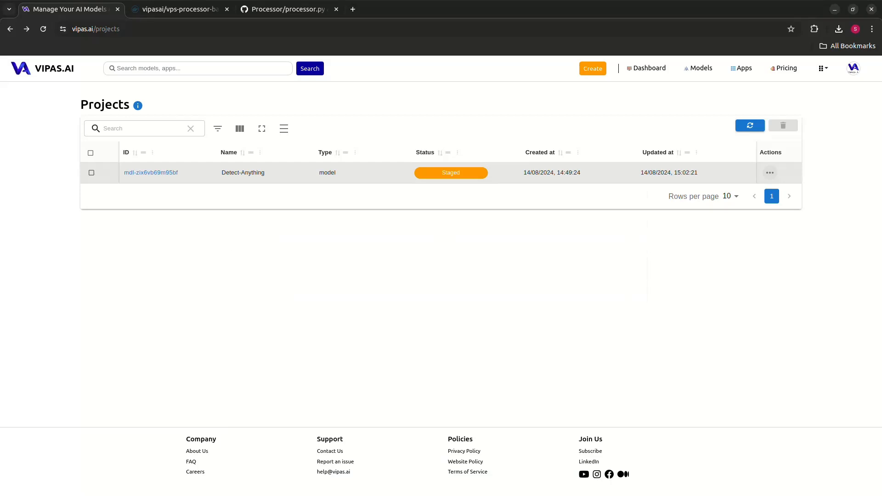
Open Detect-Anything's reports, choose the Processor reports, view the test report contents and return to the project list.
left_click(770, 172)
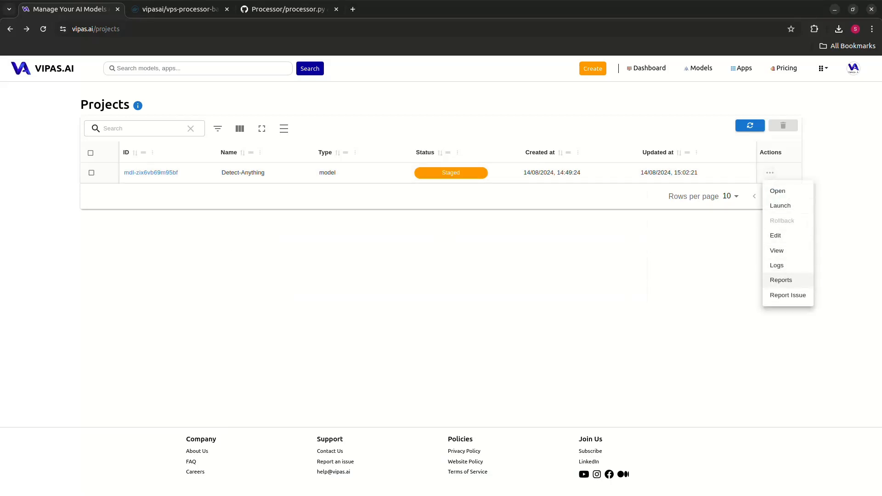
left_click(782, 280)
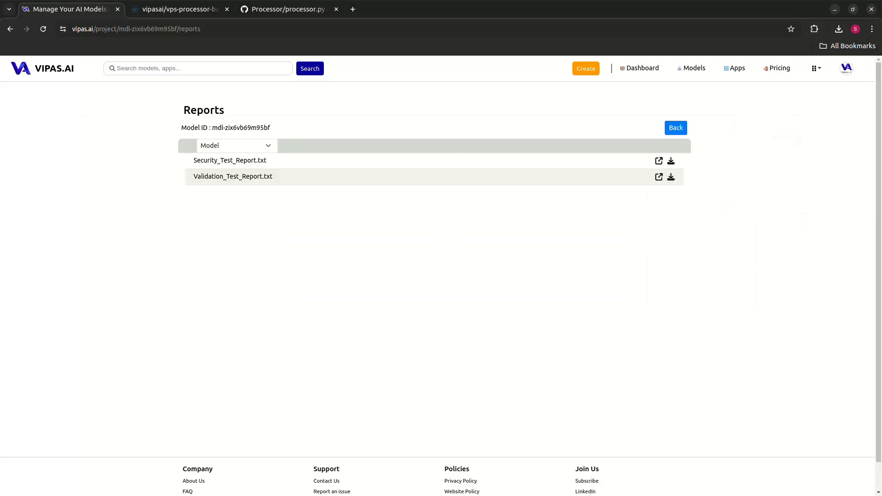
key("Down")
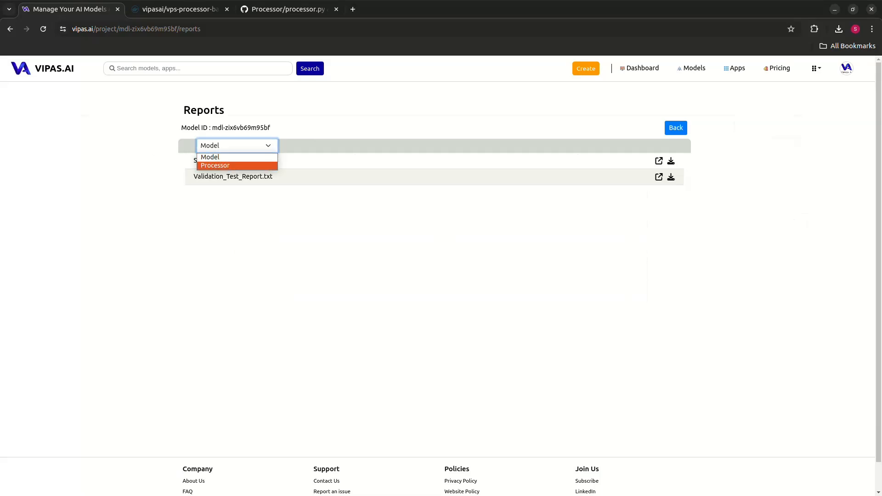
key("Return")
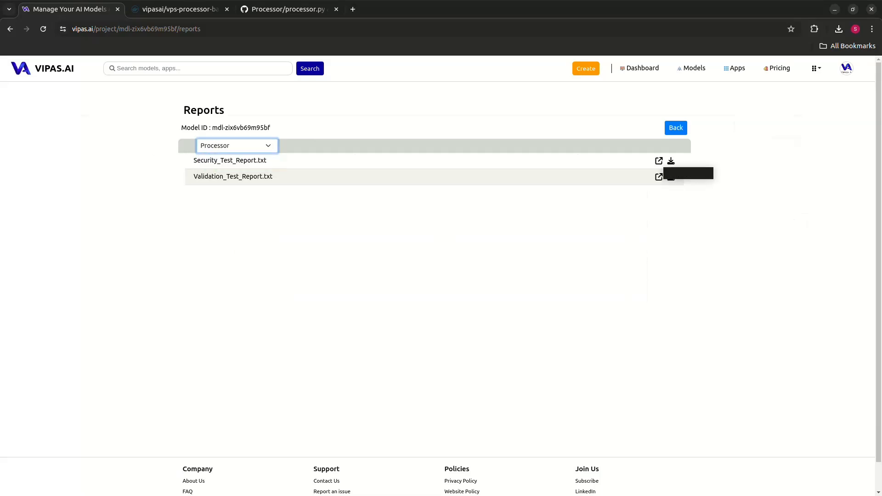
left_click(659, 176)
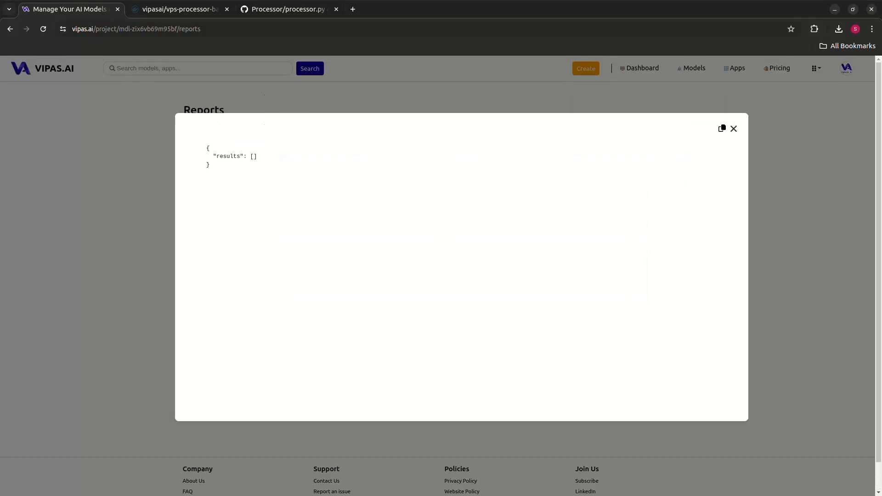
left_click(734, 129)
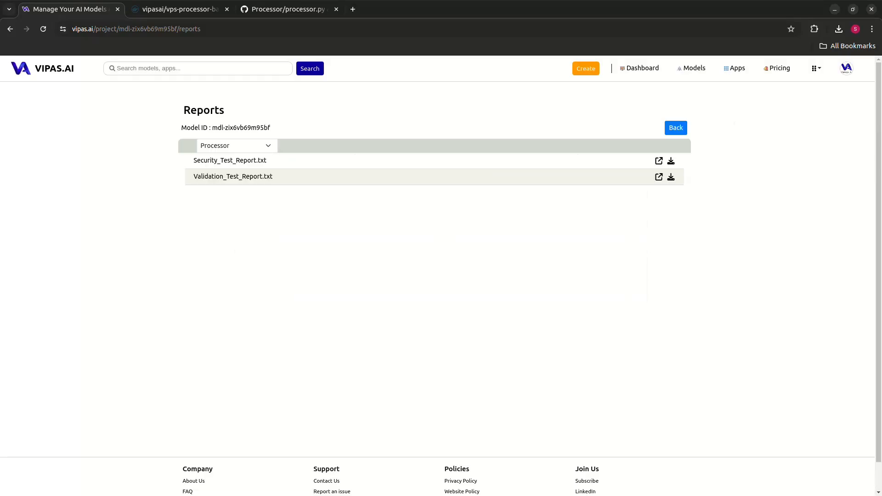
left_click(659, 176)
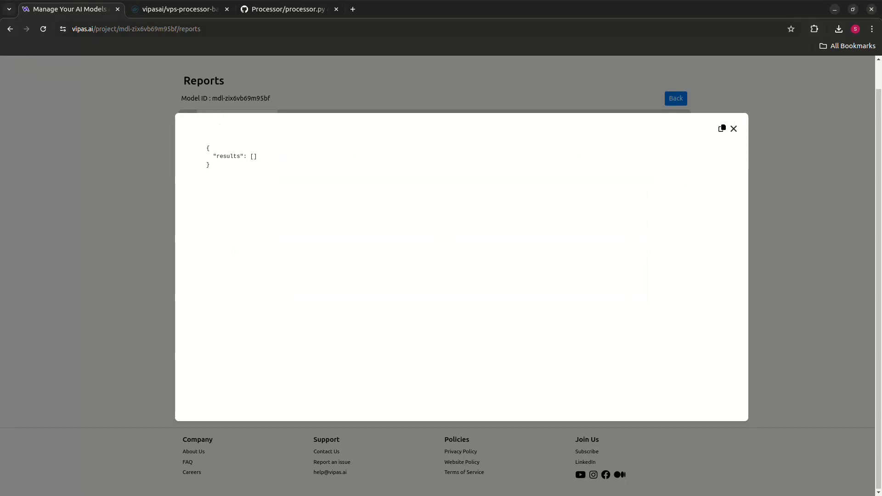
left_click(734, 128)
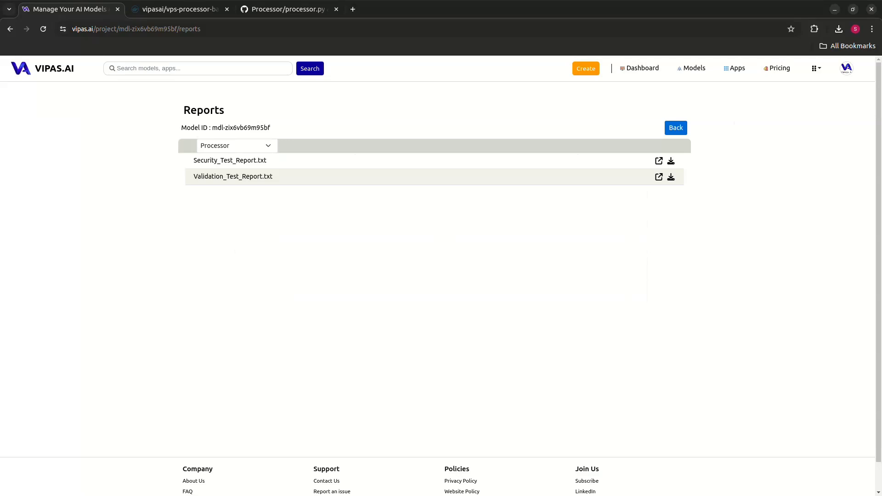
key("alt+Left")
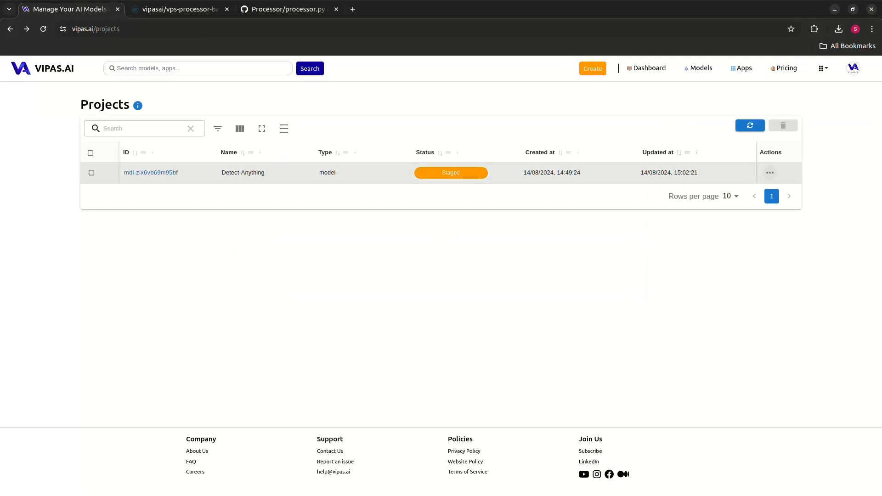
Open the Detect-Anything project for editing and set its price to 5 INR.
left_click(771, 172)
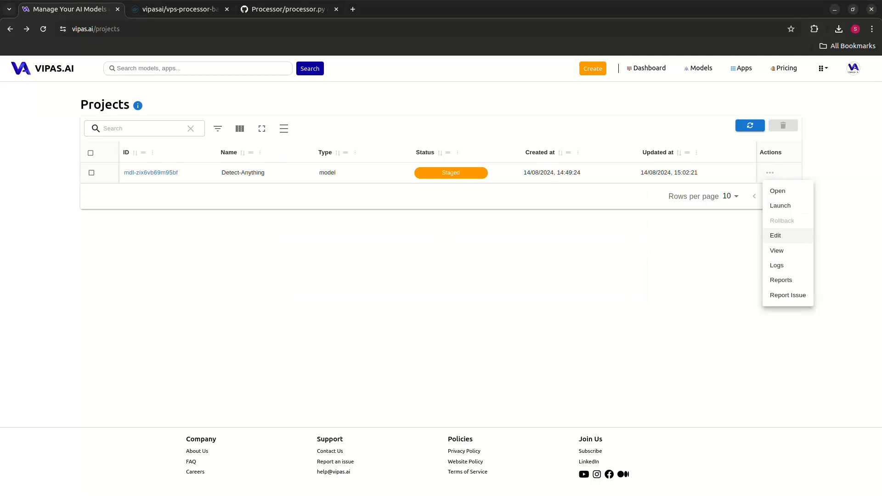
left_click(776, 235)
scroll(776, 235, "down", 2)
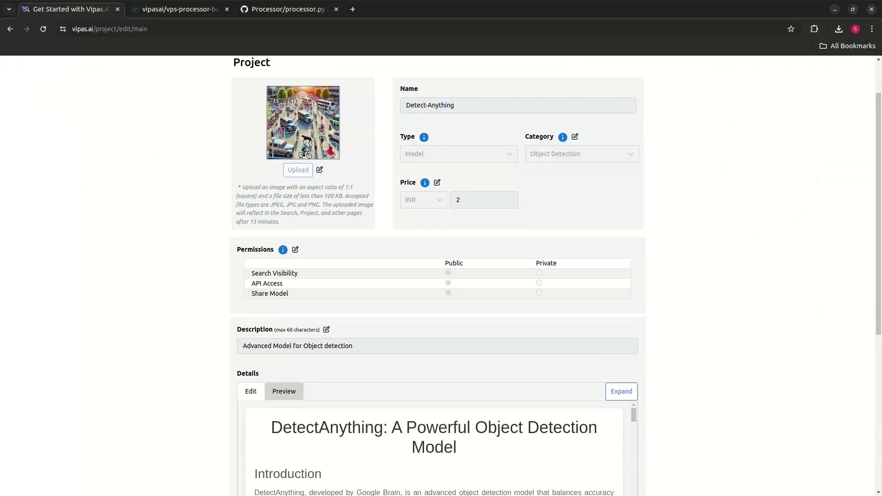
scroll(441, 276, "up", 1)
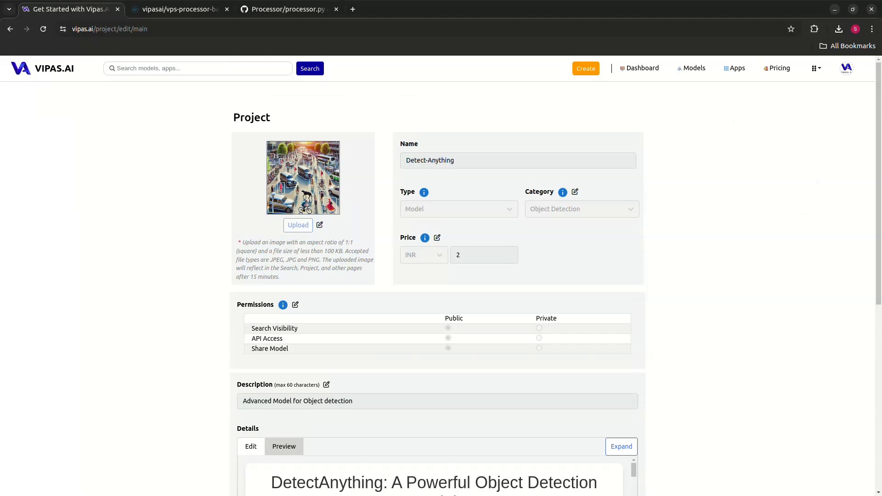
left_click(437, 238)
left_click(484, 255)
key("BackSpace")
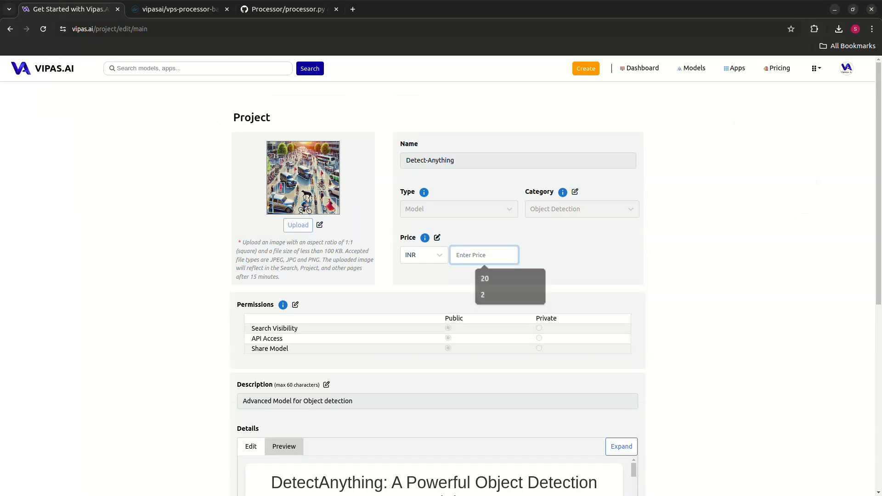
type("5")
Unlock the project description for editing, and delete and re-enter its final letter "n".
scroll(441, 276, "down", 2)
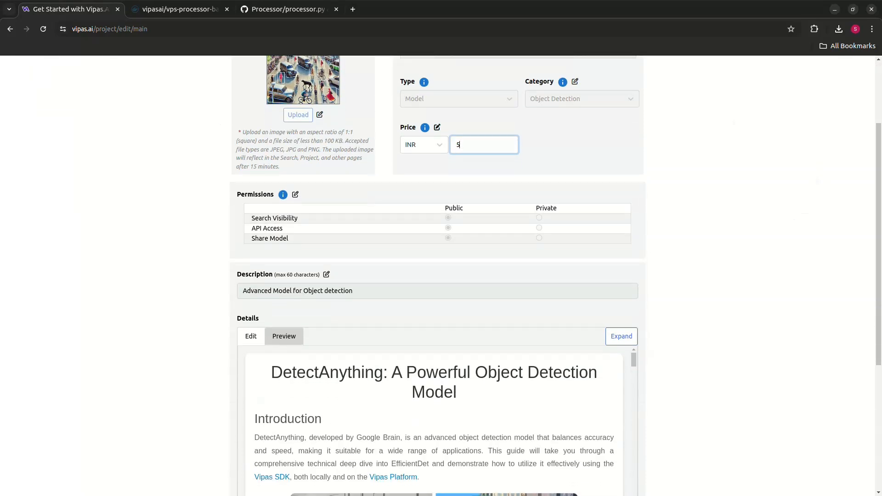
left_click(326, 274)
left_click(367, 291)
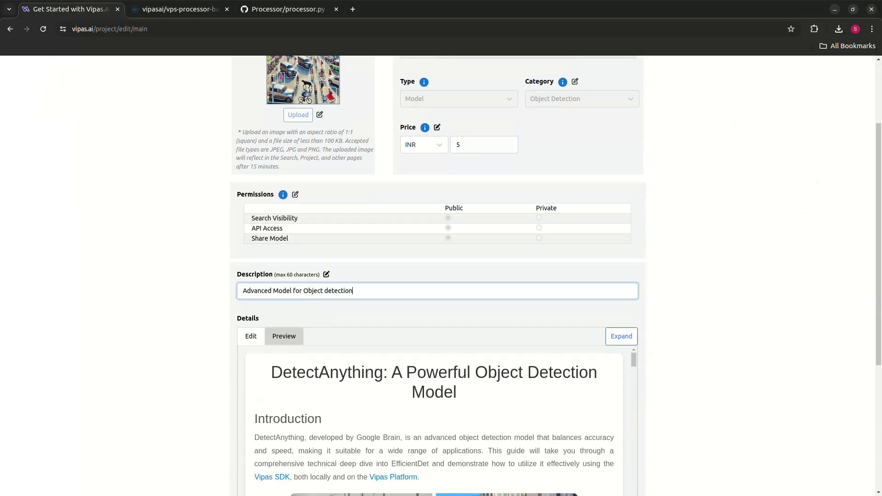
key("BackSpace")
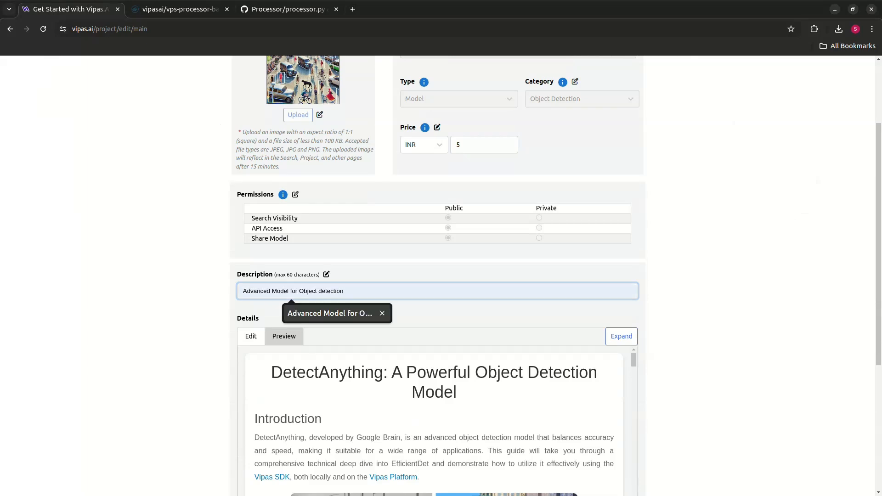
type("n")
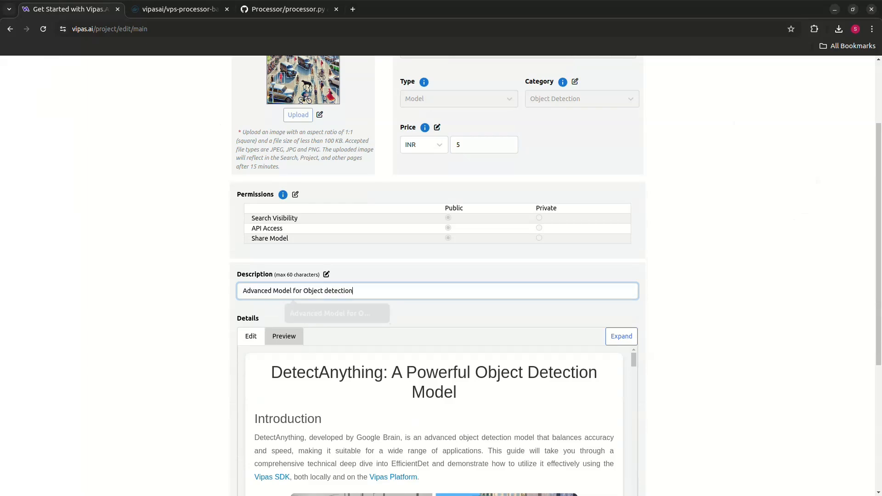
Update the Detect-Anything project with the edited price and description.
scroll(441, 276, "down", 4)
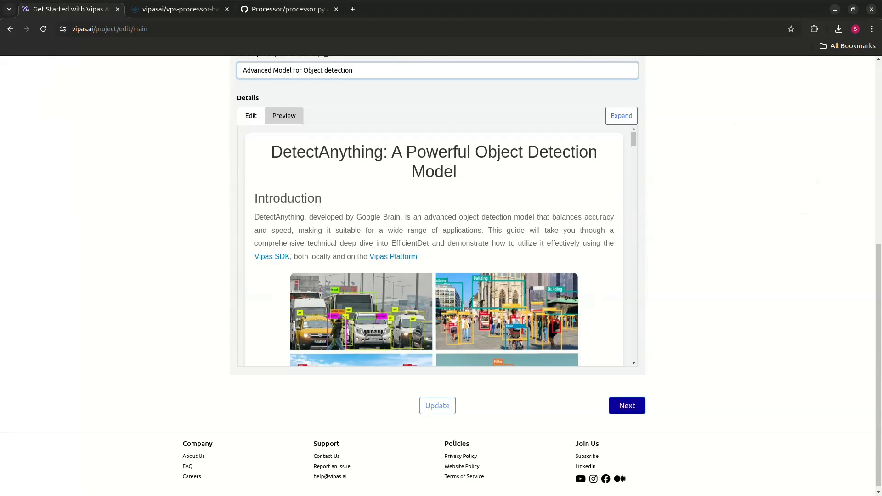
left_click(438, 405)
scroll(438, 406, "up", 5)
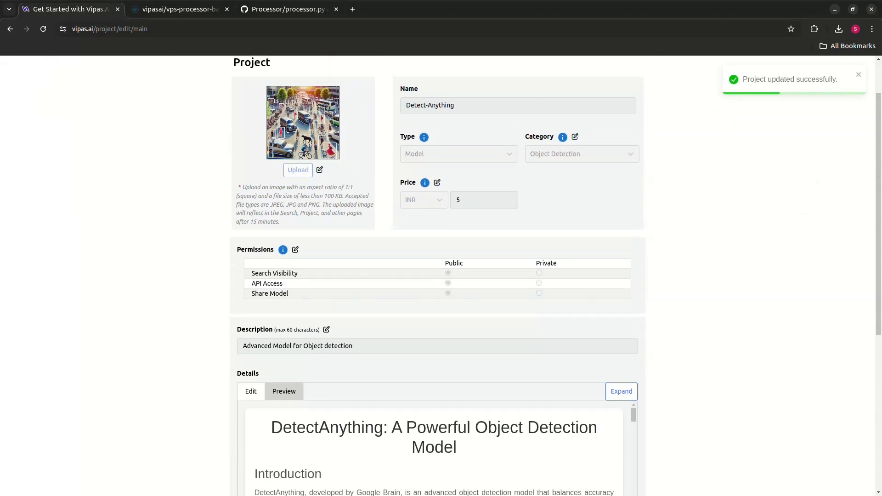
Proceed through the project's model and remaining edit pages without further changes and finish at the project list.
scroll(434, 298, "down", 8)
left_click(628, 461)
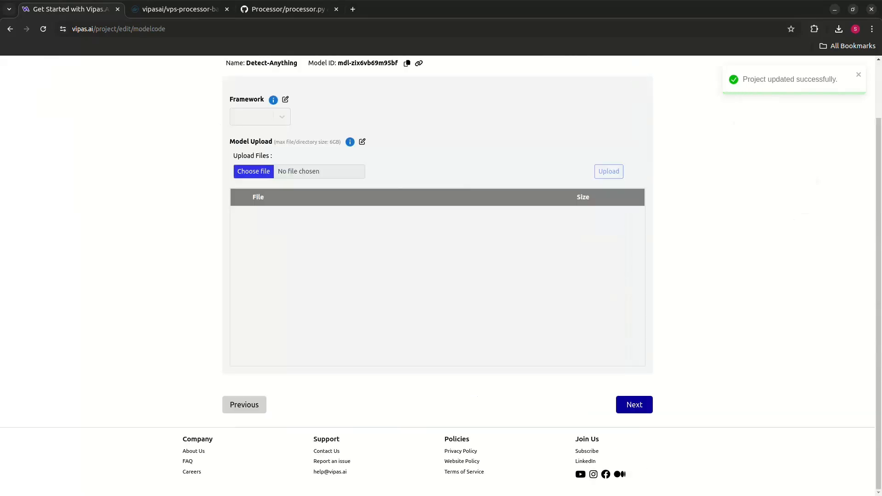
left_click(635, 404)
left_click(636, 404)
left_click(636, 327)
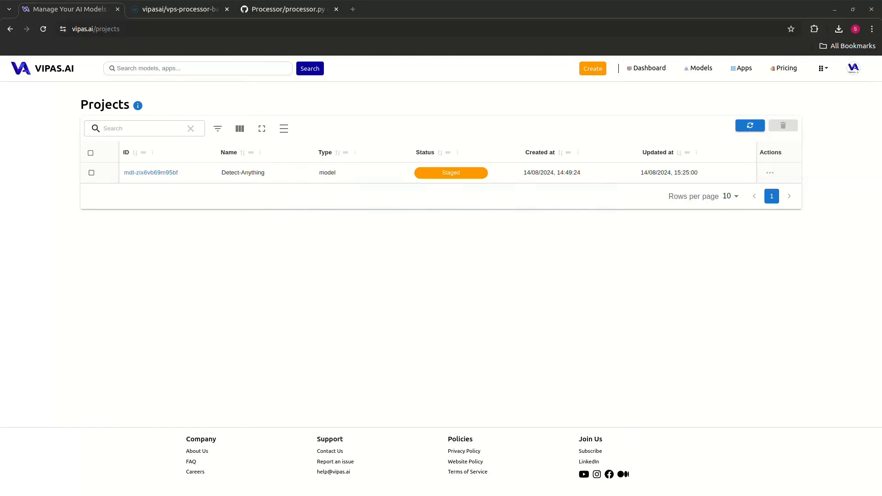
Open the read-only view of Detect-Anything and examine its permissions, description and details.
left_click(771, 172)
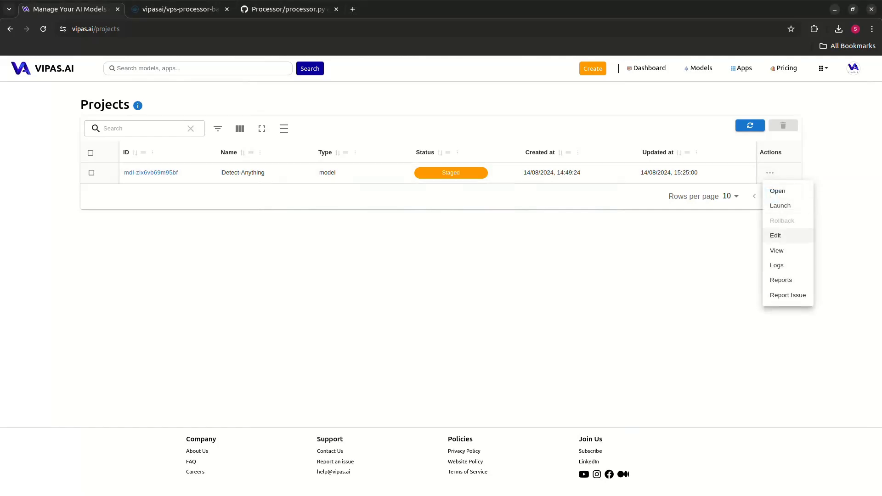
left_click(777, 250)
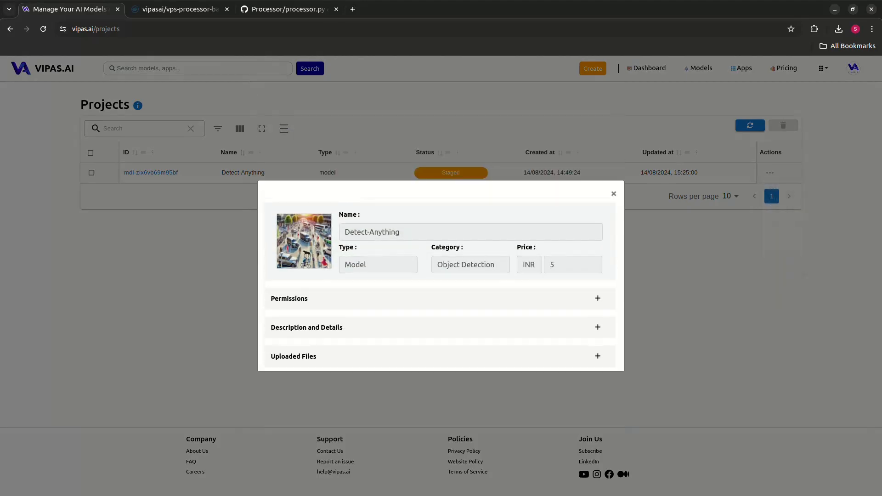
left_click(598, 299)
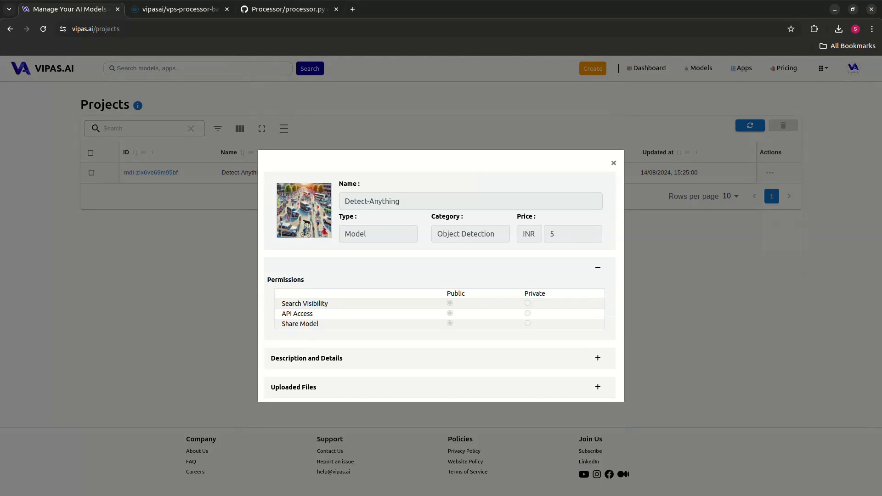
left_click(598, 358)
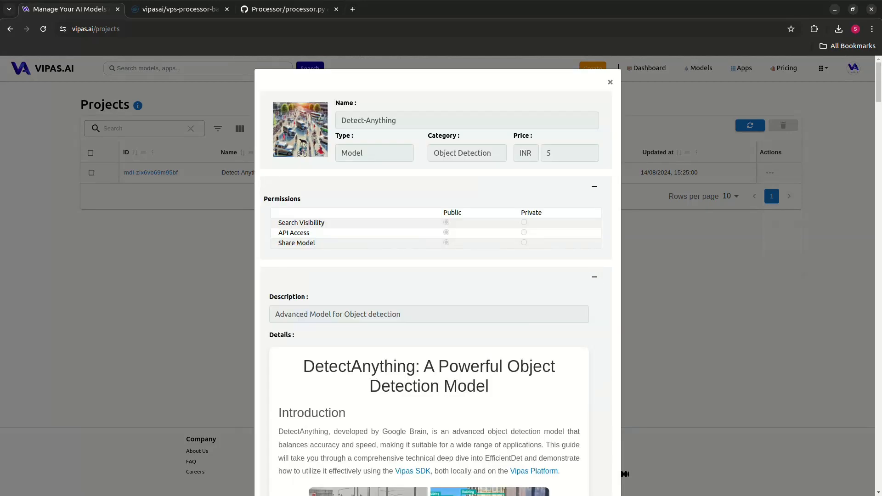
left_click(595, 277)
Examine Detect-Anything's uploaded files, view the processor.py code, and close the project view.
left_click(598, 387)
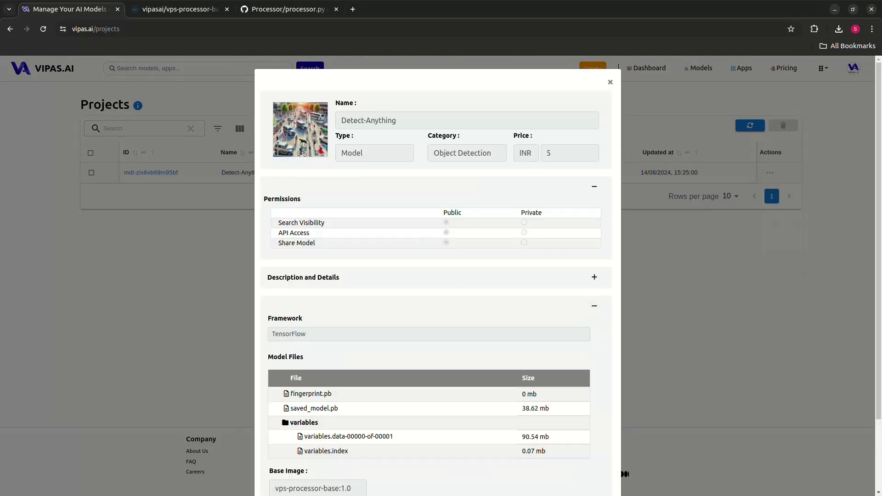
scroll(438, 276, "down", 3)
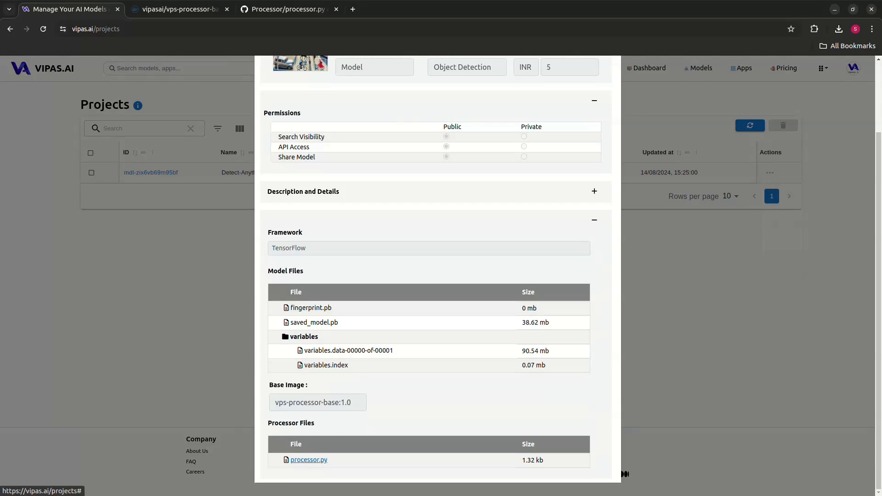
left_click(309, 460)
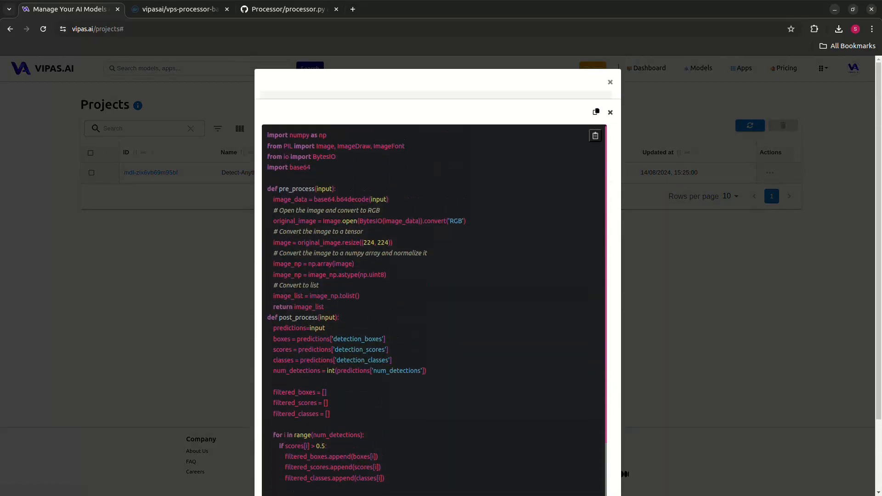
left_click(610, 112)
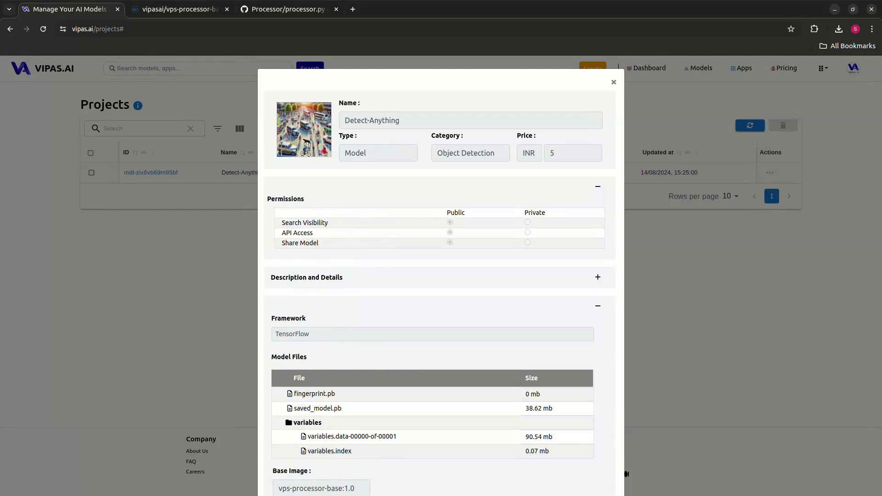
left_click(598, 306)
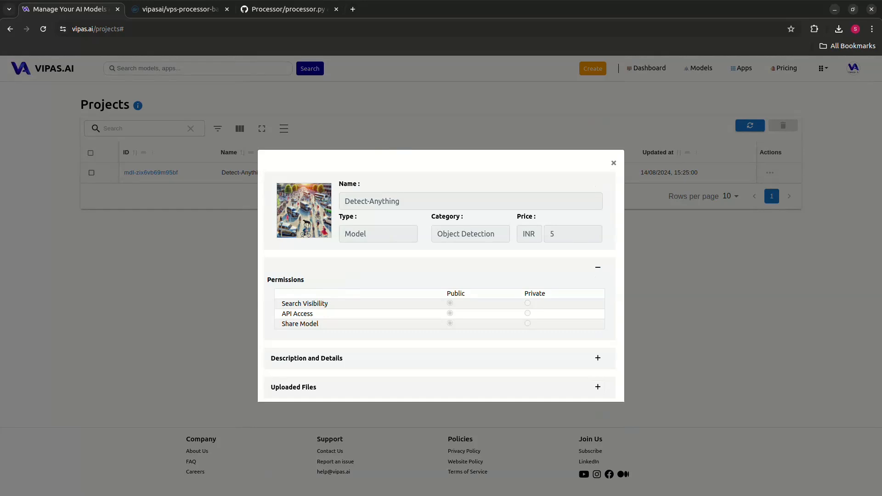
key("Escape")
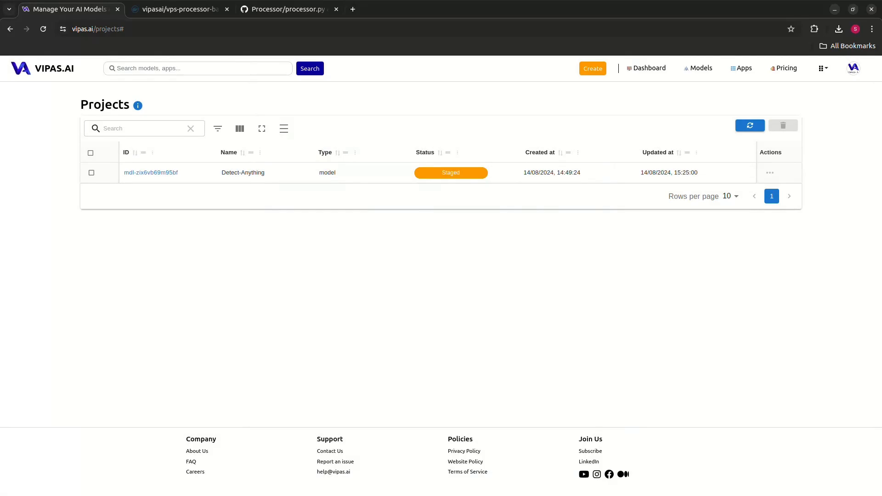